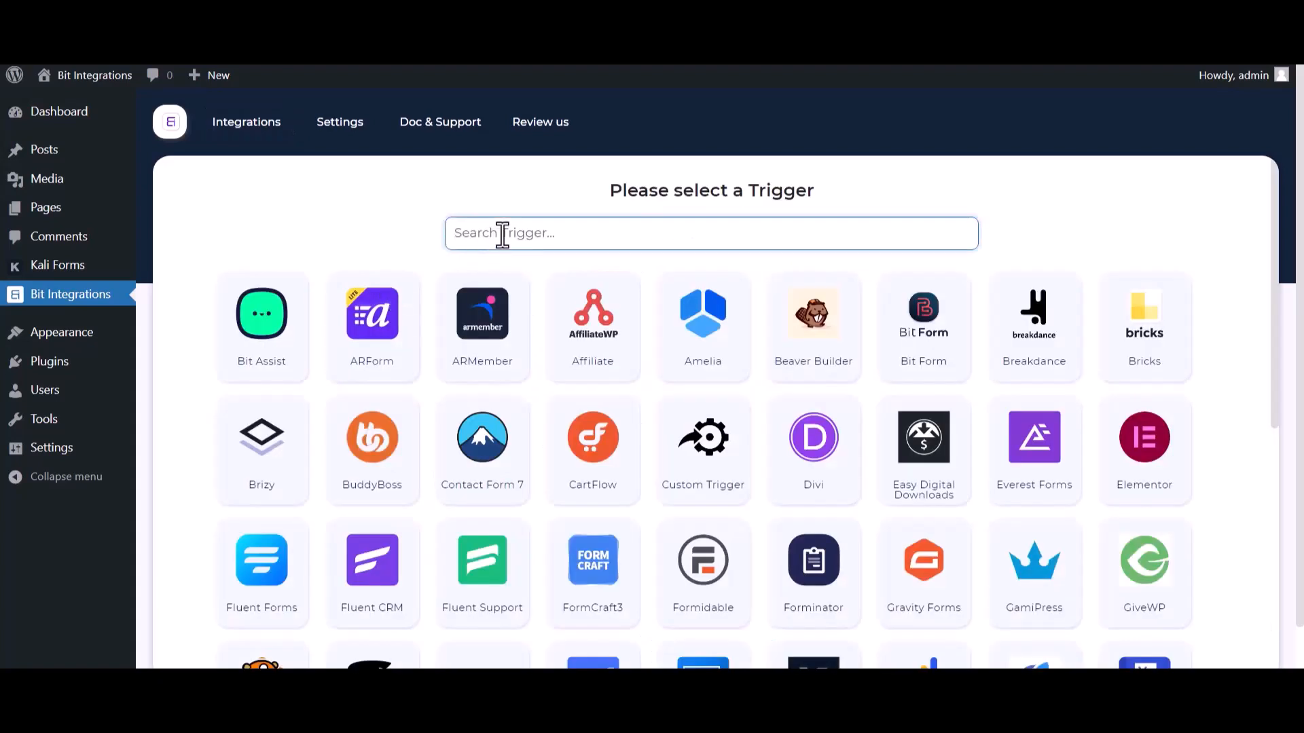
# Choose Kali Forms as the trigger, copy its webhook URL and start fetching data
pyautogui.write('ka')
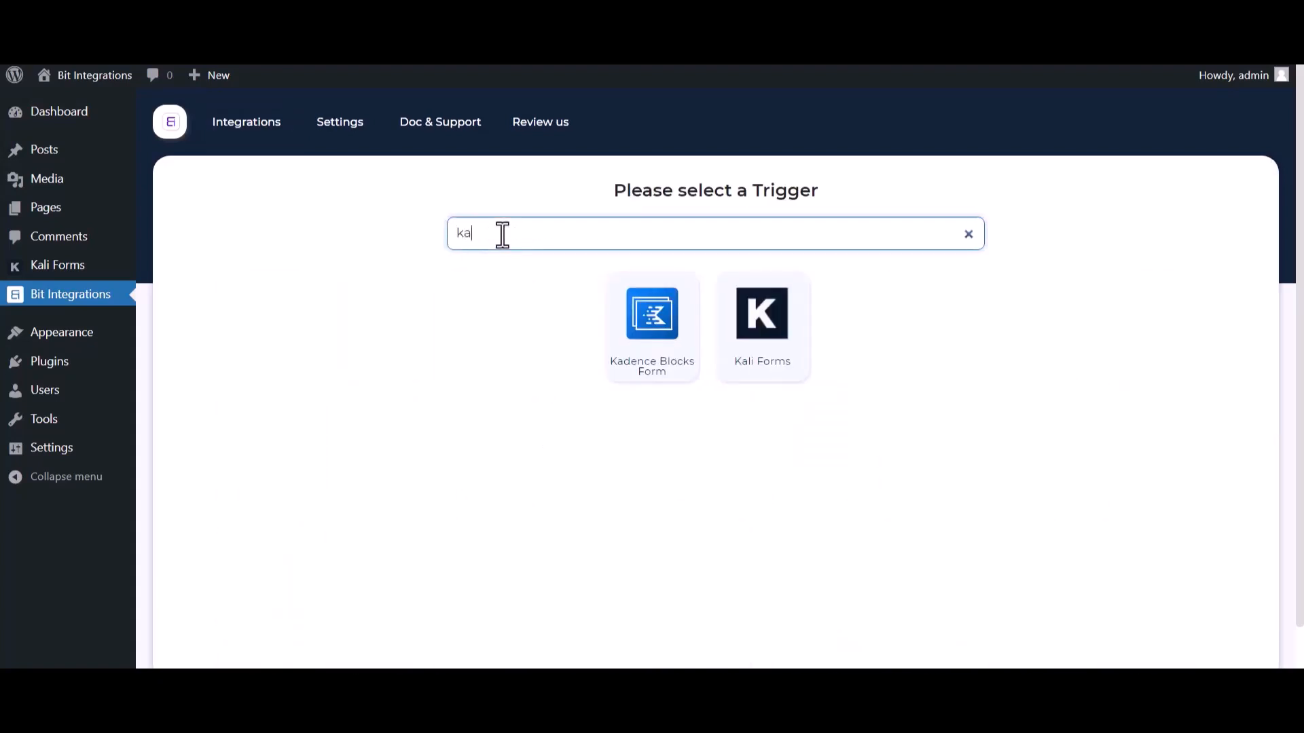
pyautogui.click(772, 359)
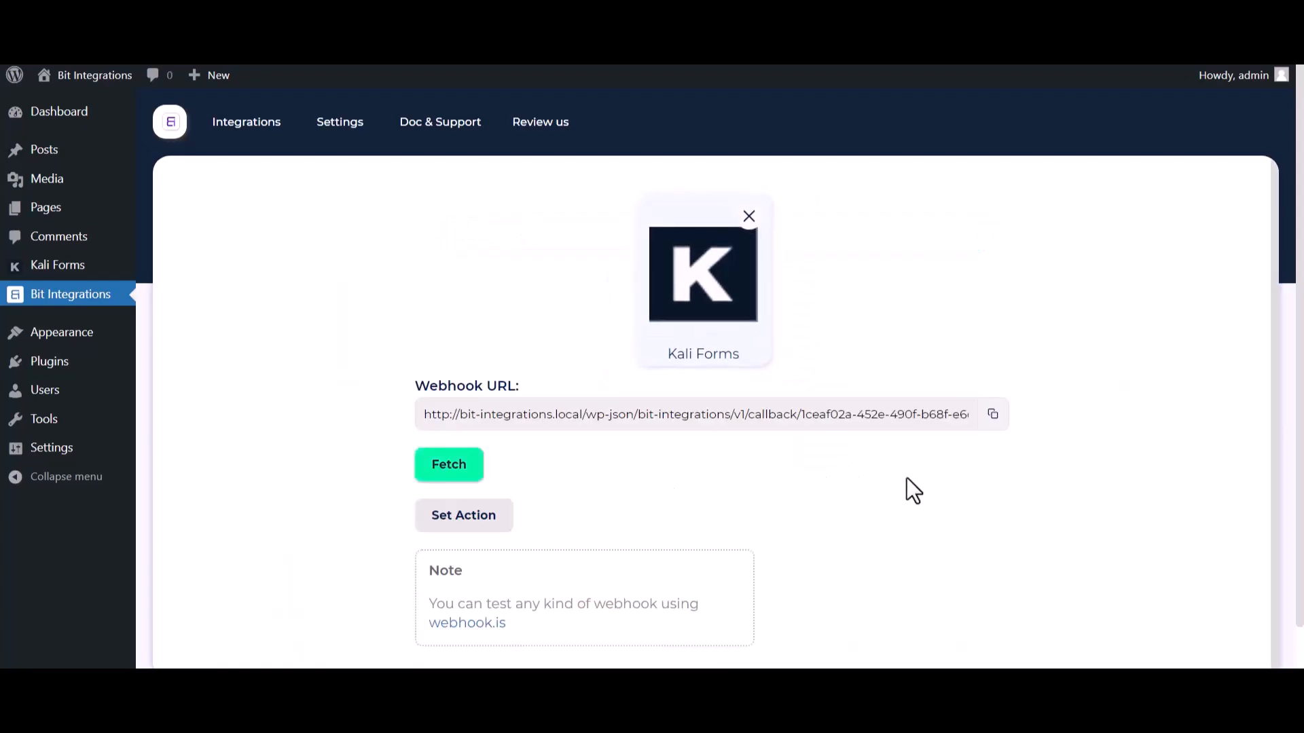
pyautogui.click(993, 415)
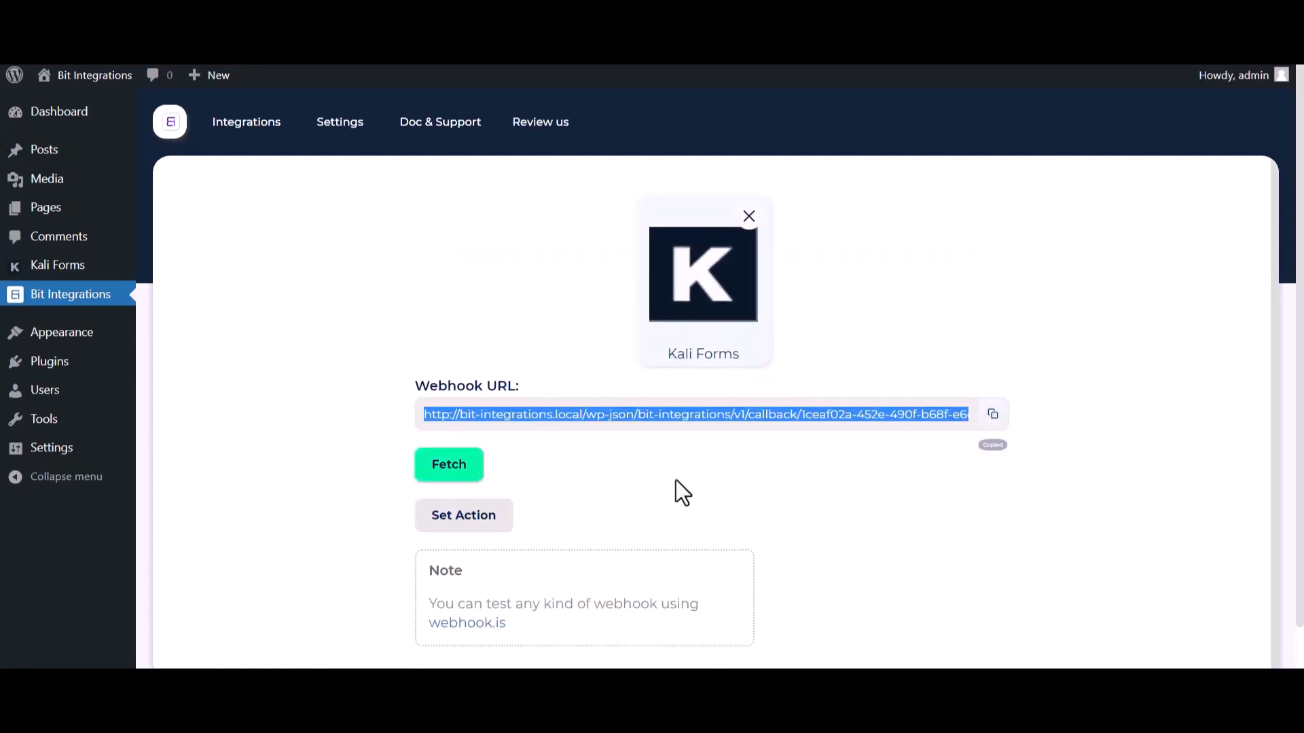
pyautogui.click(460, 479)
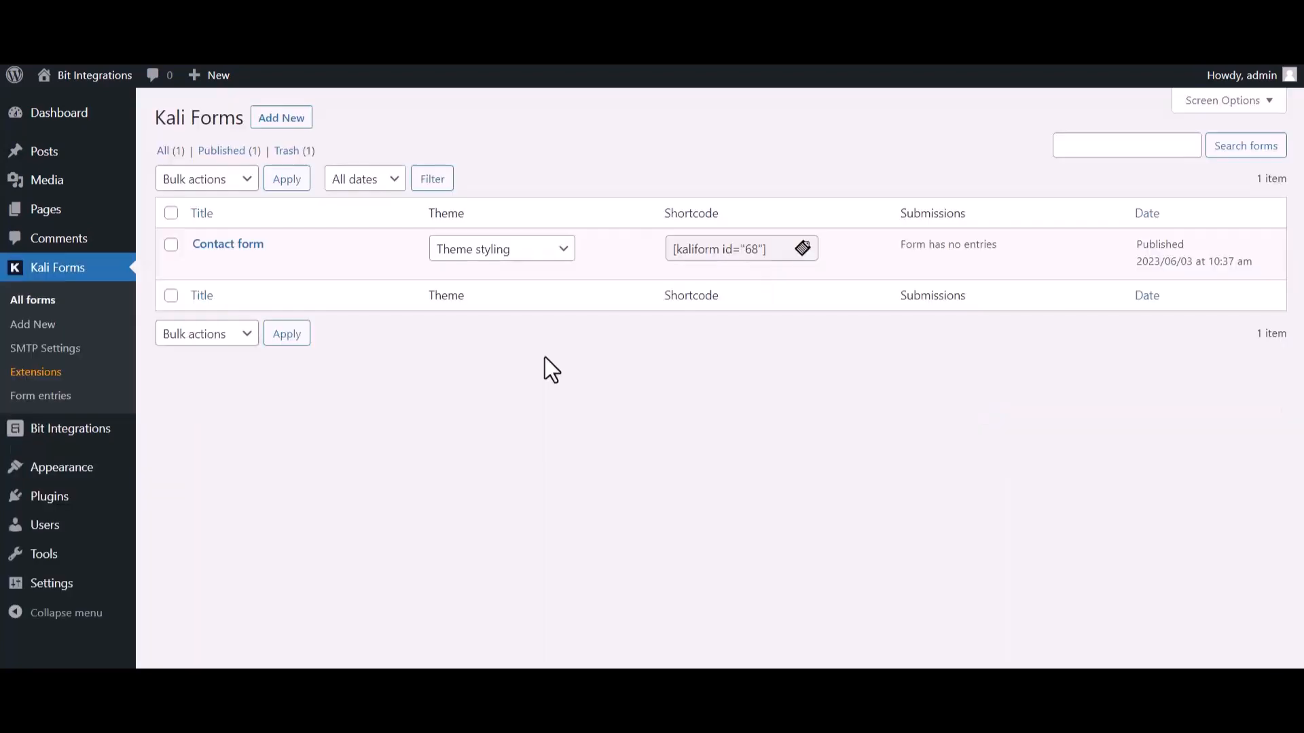
pyautogui.moveTo(209, 280)
# Open the Contact form's Web Hooks settings and name a new webhook 'Bit Integrations'
pyautogui.click(201, 266)
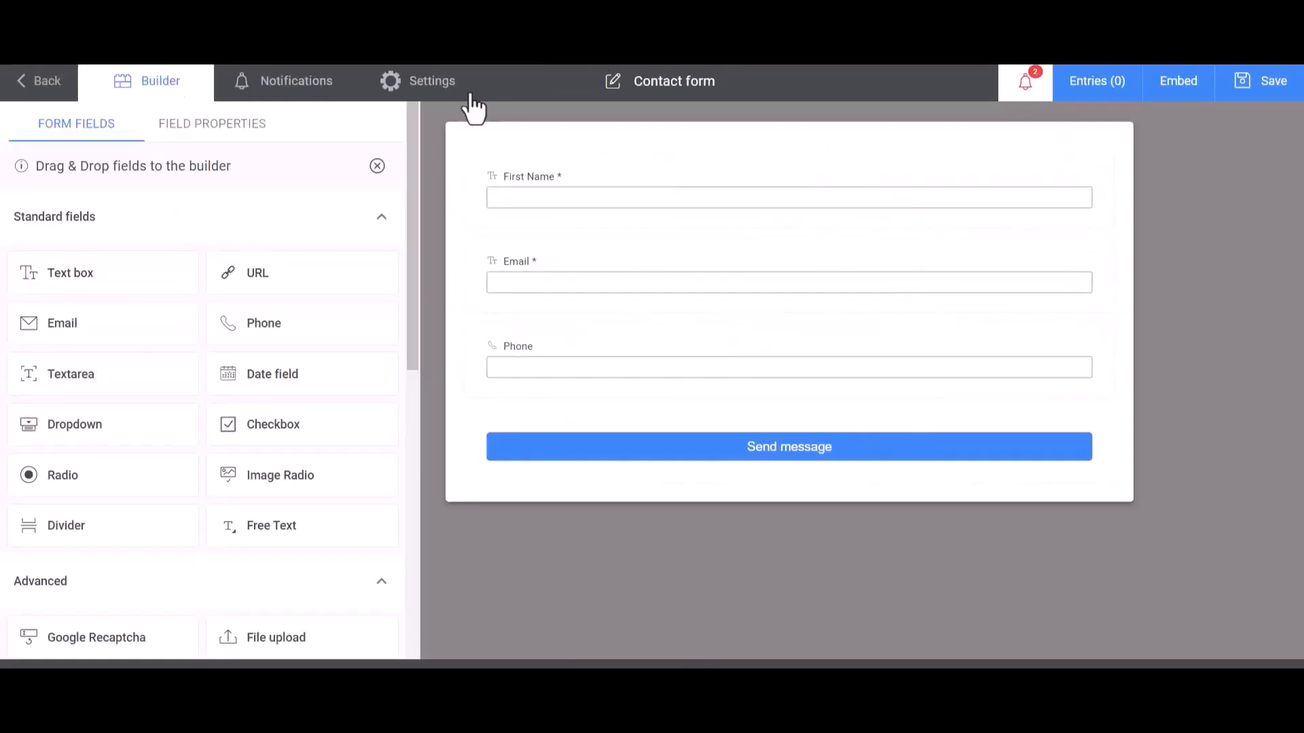
pyautogui.click(440, 94)
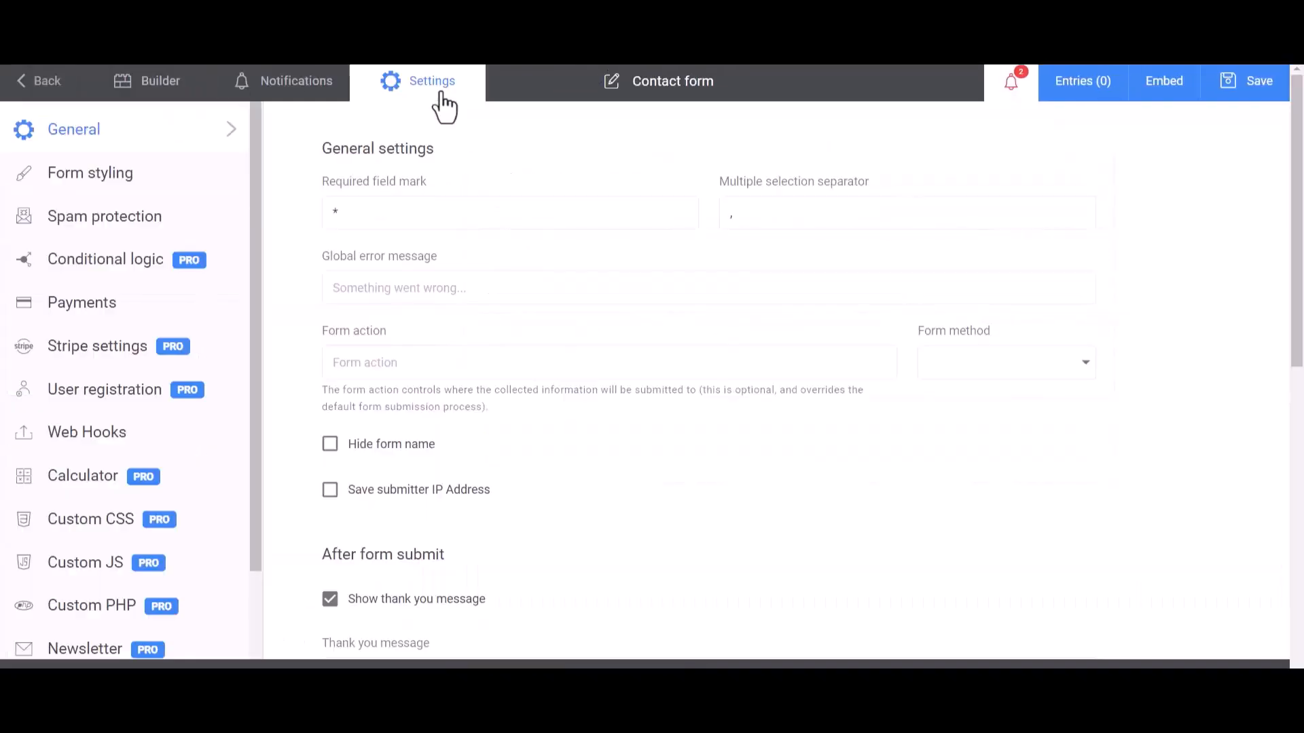
pyautogui.click(60, 445)
pyautogui.click(411, 215)
pyautogui.write('Bit Integrations')
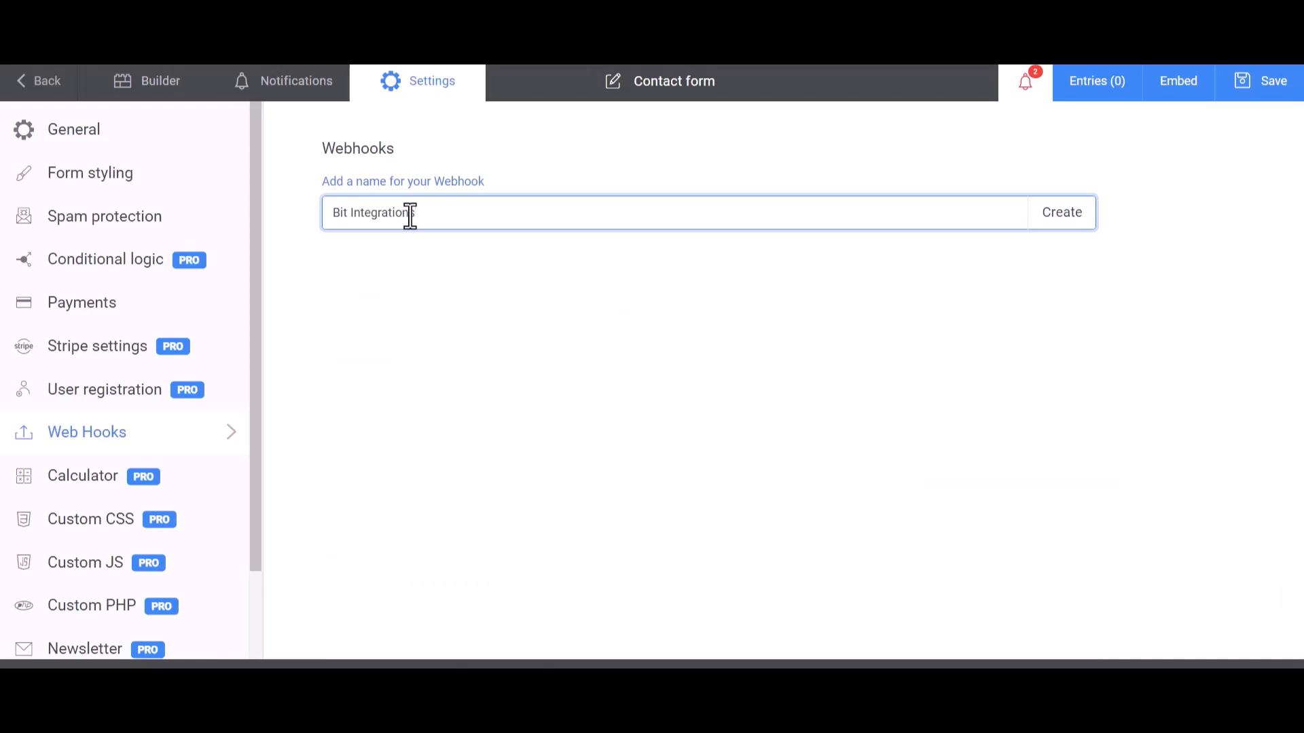
# Create the Bit Integrations webhook with the copied URL as its Payload URL
pyautogui.click(1069, 227)
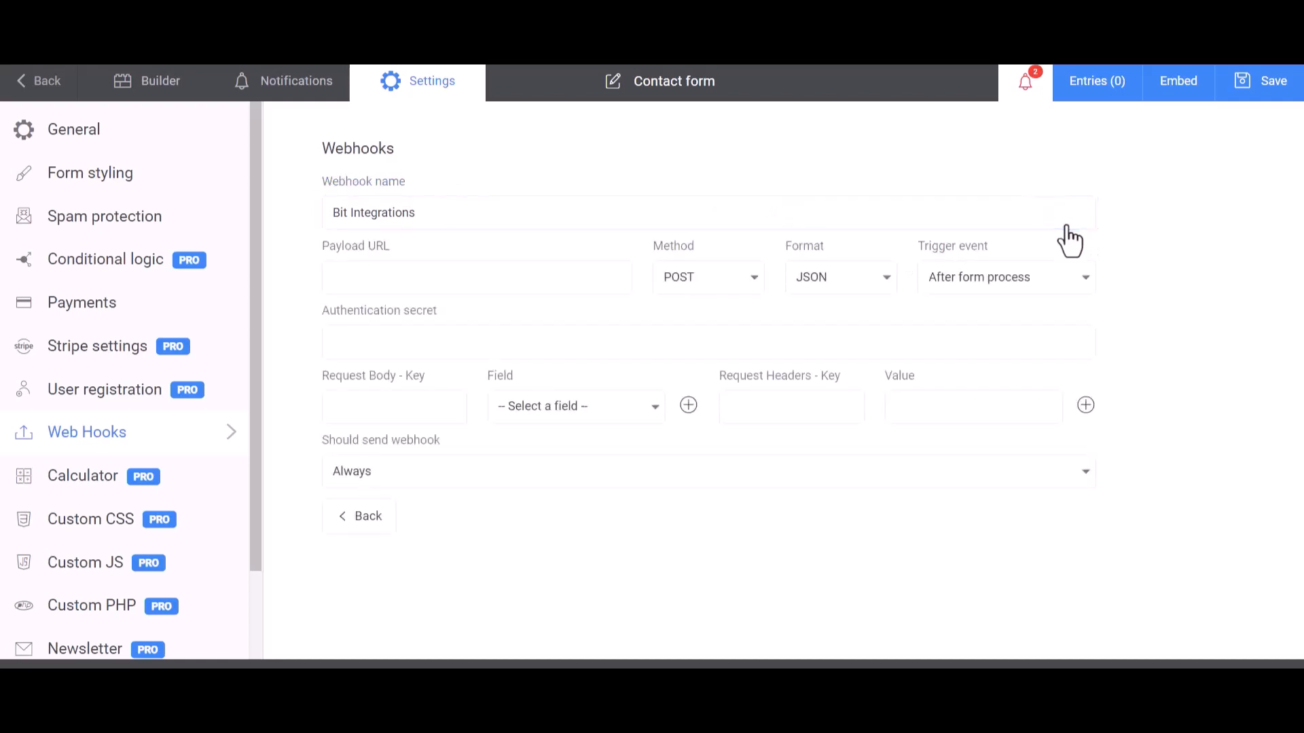
pyautogui.click(407, 277)
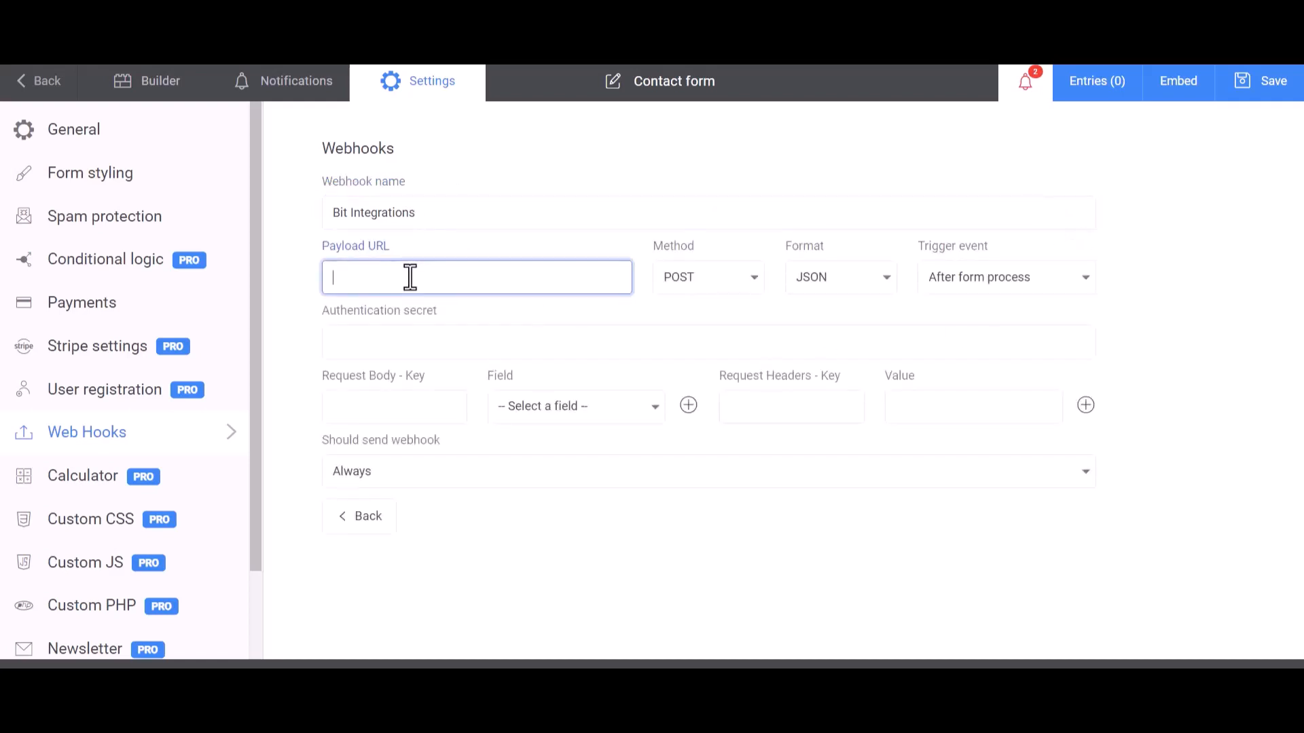
pyautogui.hotkey('ctrl', 'v')
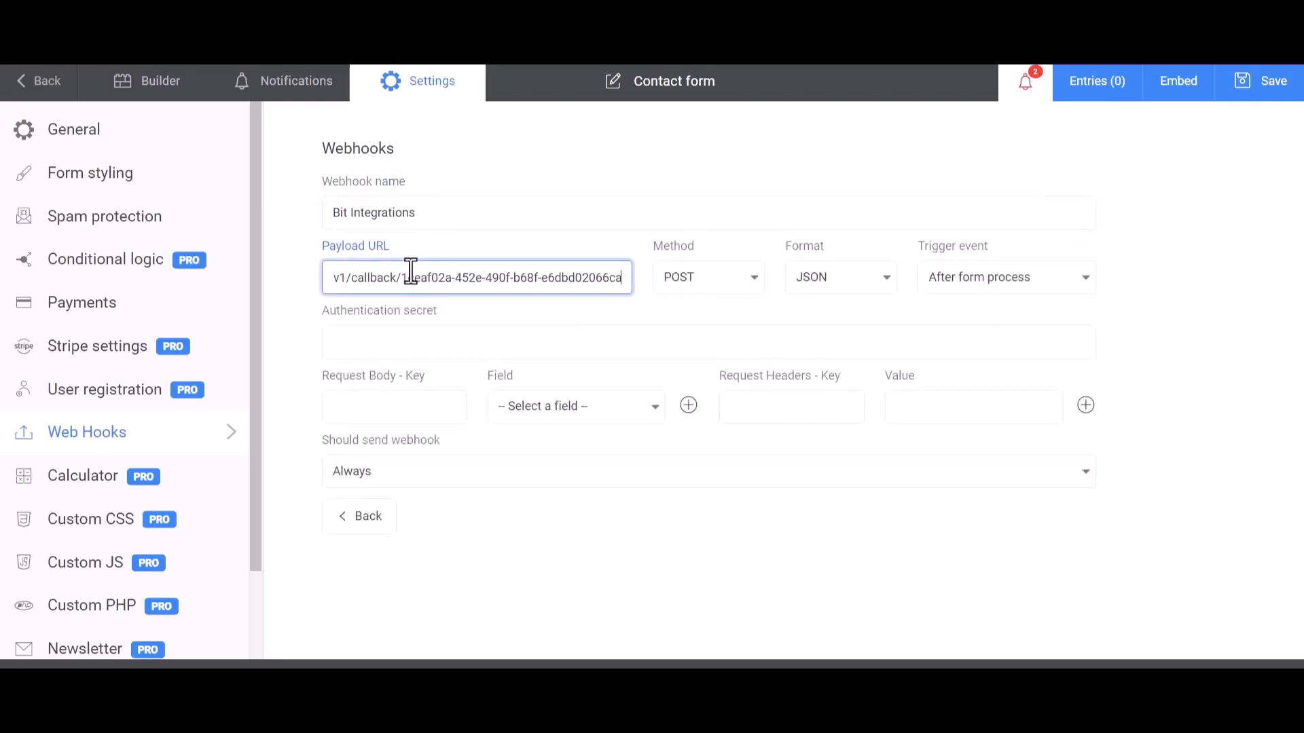
# Add request body rows mapping Name to First Name, Email to Email and Phone to Phone
pyautogui.click(410, 407)
pyautogui.click(543, 406)
pyautogui.click(549, 439)
pyautogui.click(428, 407)
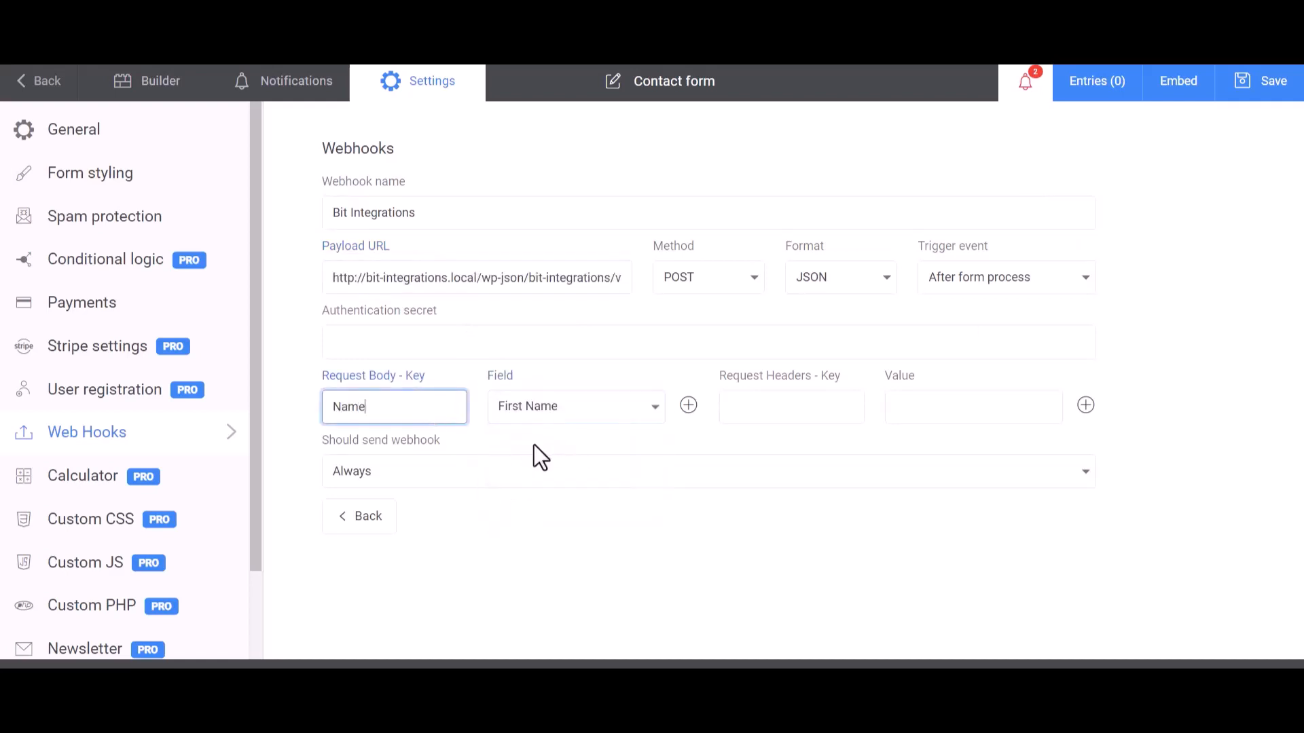
pyautogui.click(689, 405)
pyautogui.click(569, 451)
pyautogui.click(523, 512)
pyautogui.click(437, 453)
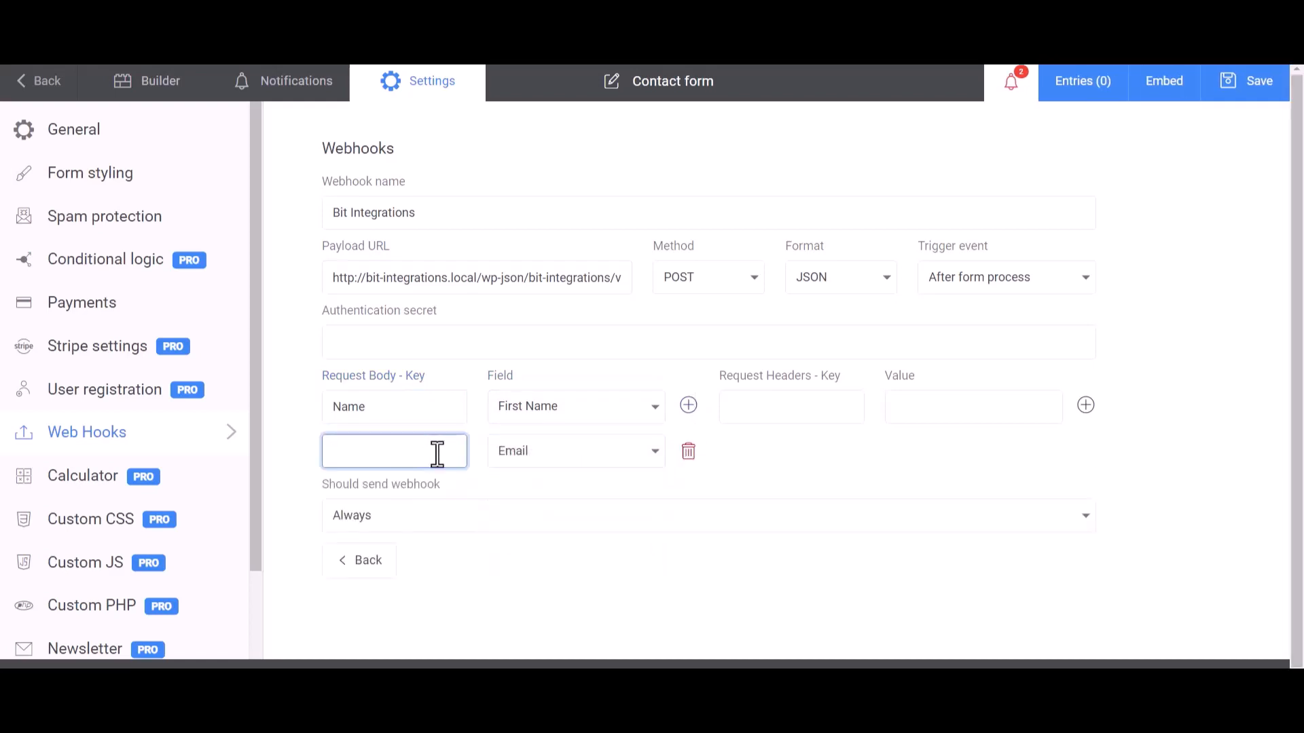
pyautogui.click(689, 405)
pyautogui.click(574, 496)
pyautogui.click(523, 587)
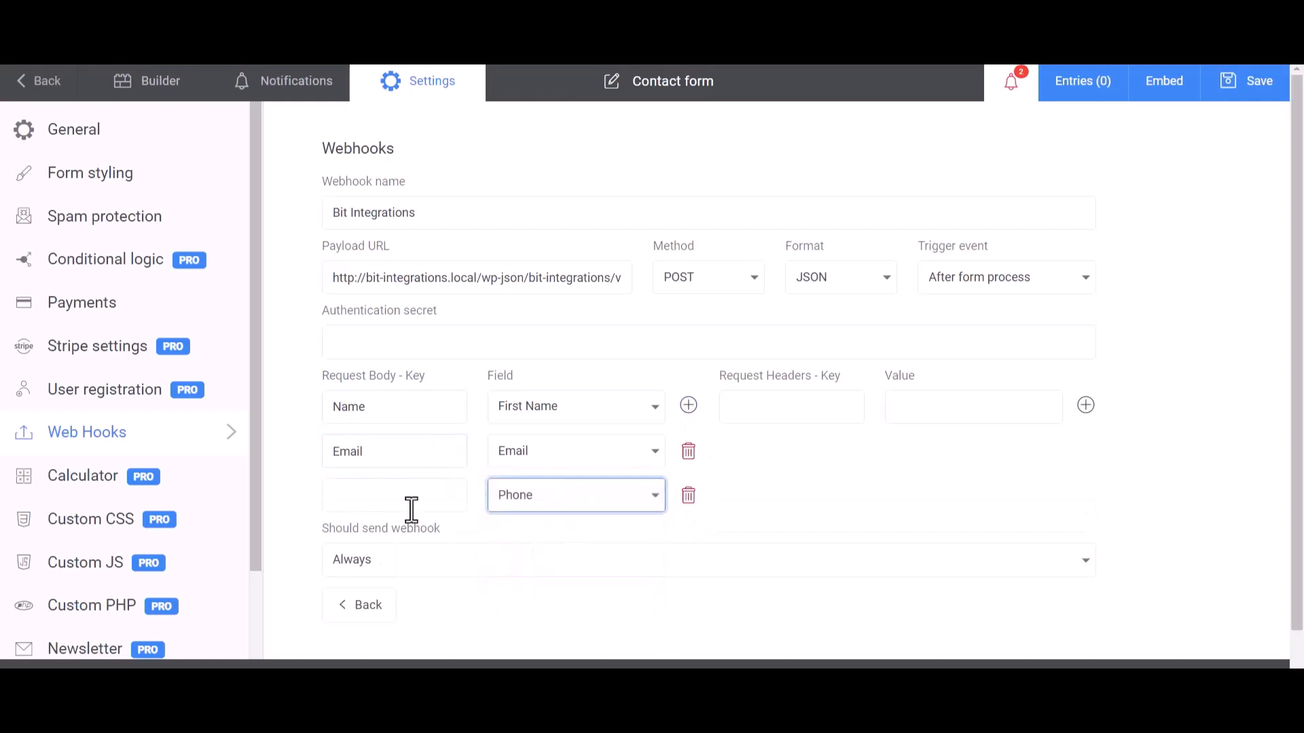
pyautogui.click(411, 510)
pyautogui.write('Pho')
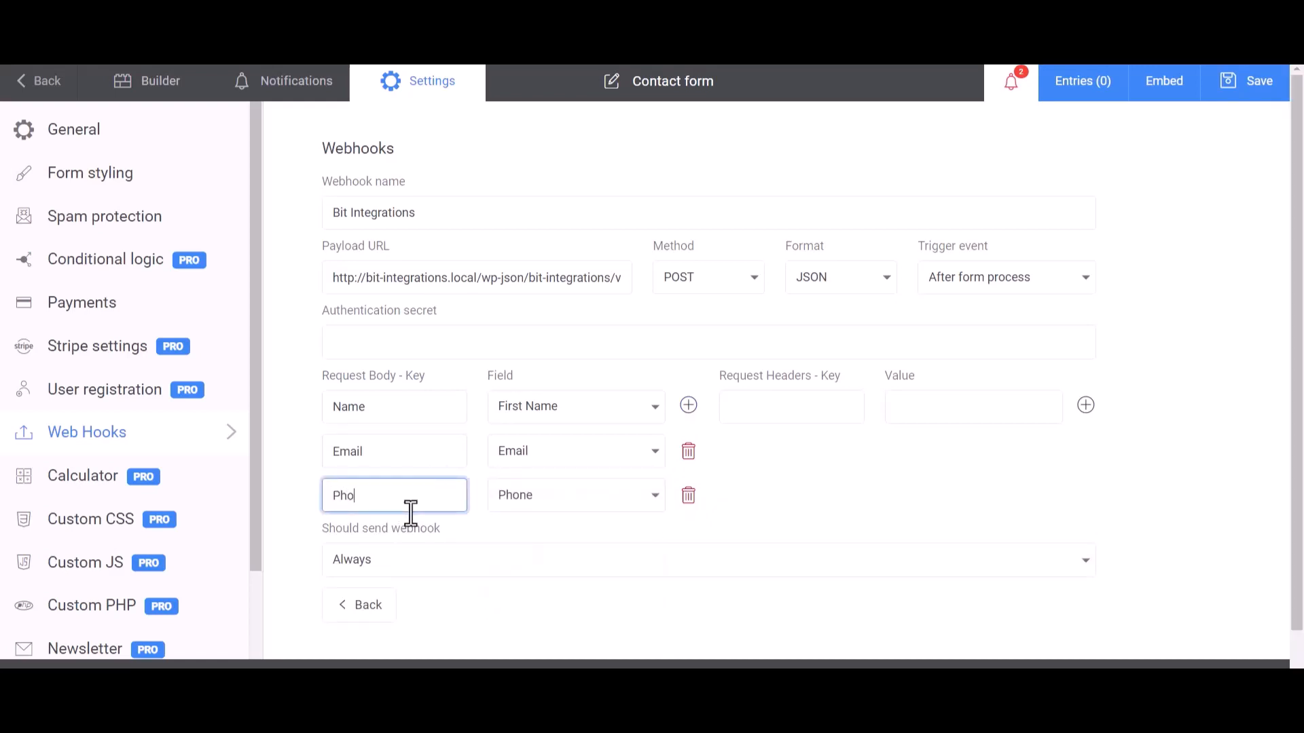
pyautogui.write('ne')
pyautogui.click(869, 467)
# Save the webhook settings and send a successful test submission
pyautogui.scroll(-2, 820, 476)
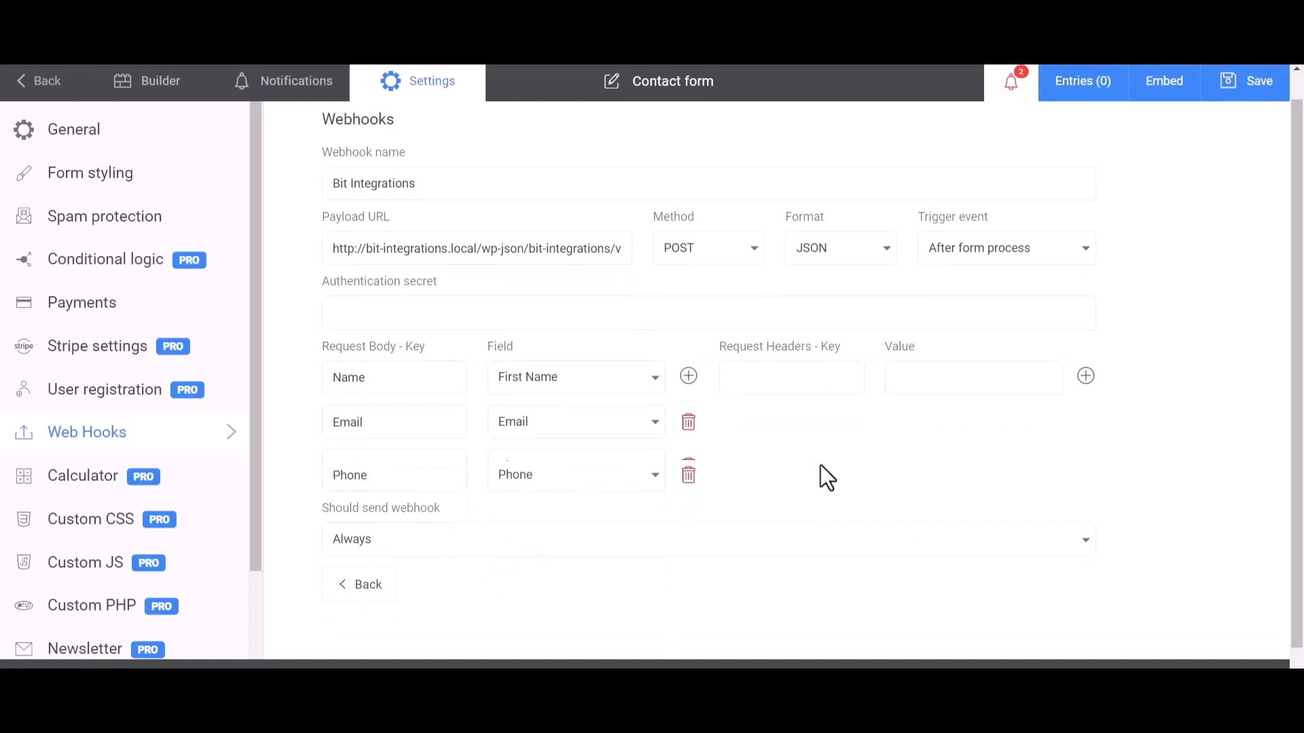
pyautogui.click(1253, 87)
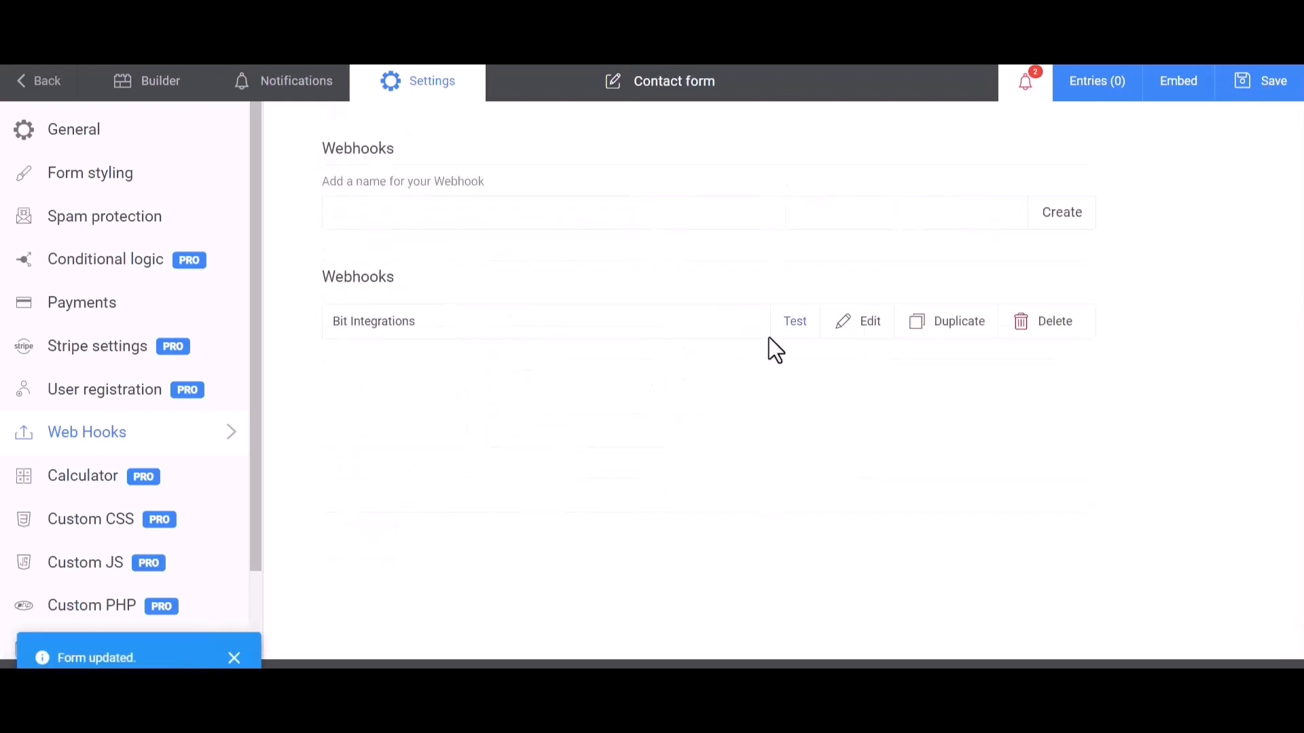
pyautogui.click(799, 323)
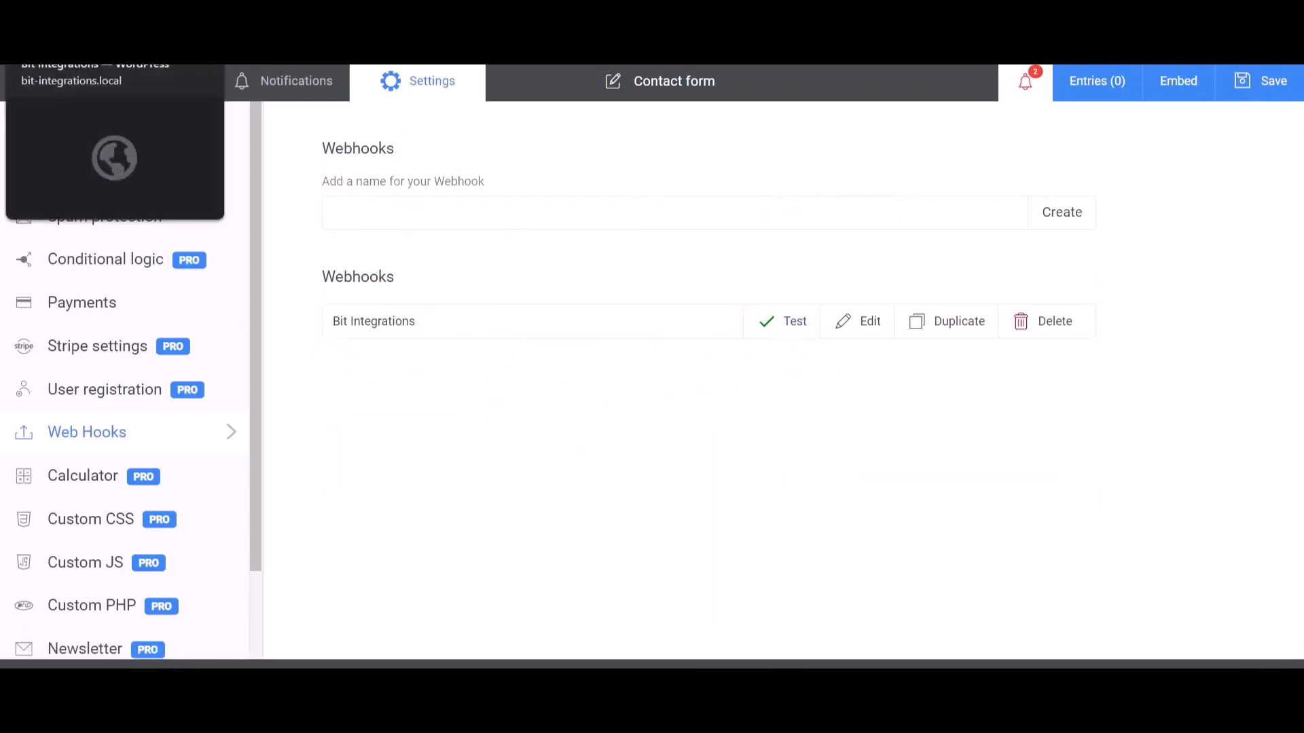
pyautogui.click(102, 27)
# Review the fetched Kali Forms test data and choose Integromat as the action
pyautogui.scroll(-10, 660, 568)
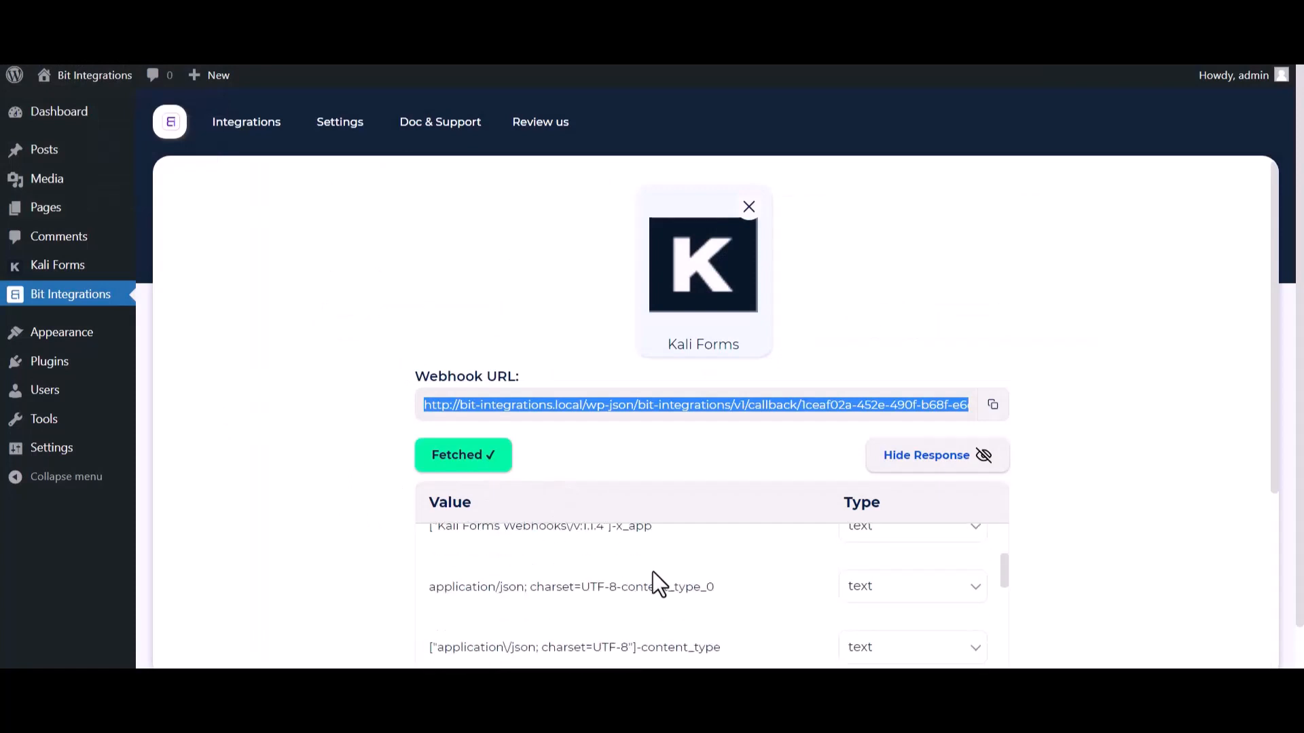
pyautogui.scroll(-3, 571, 628)
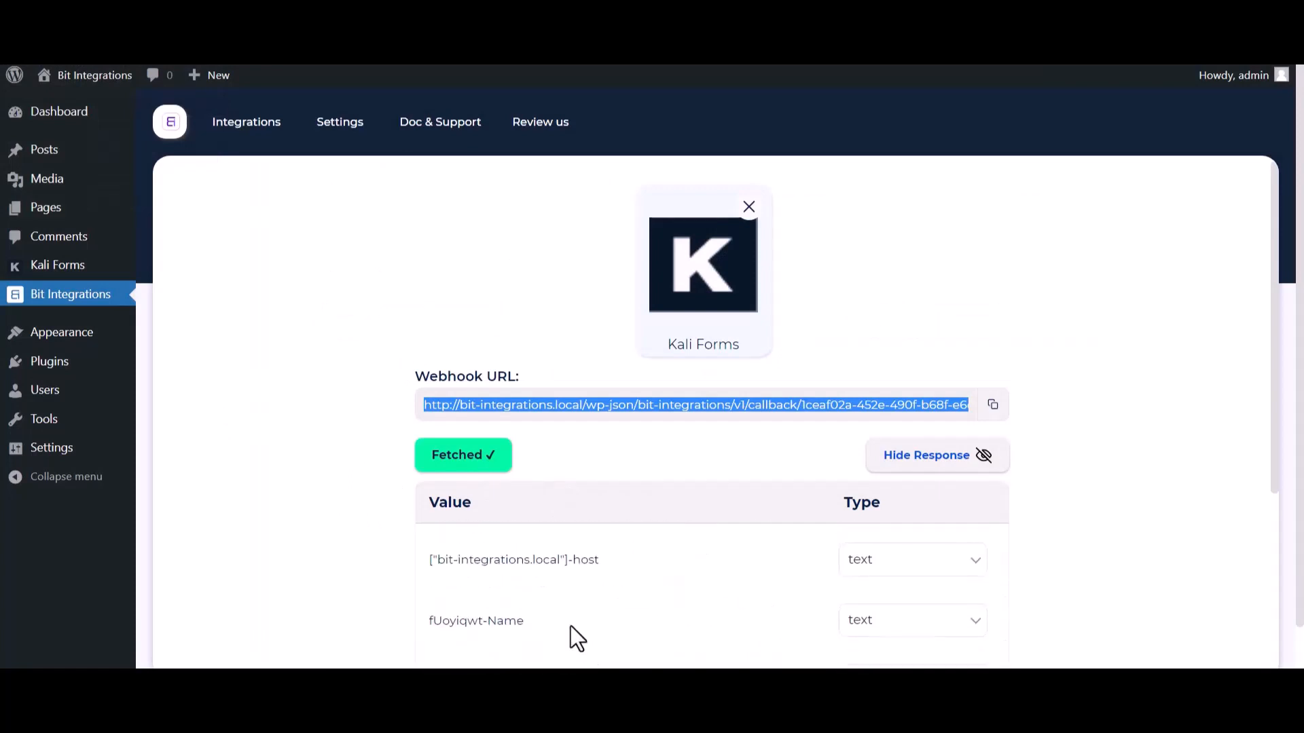
pyautogui.scroll(-5, 314, 543)
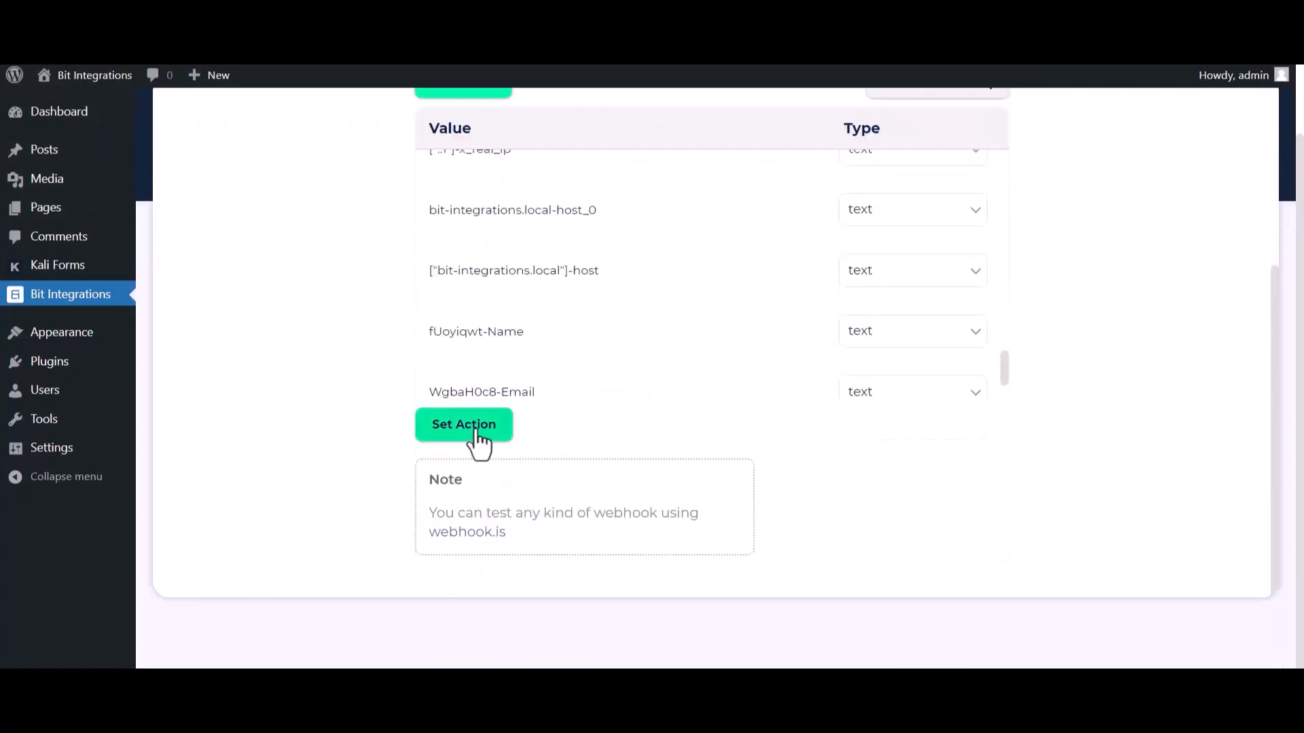
pyautogui.click(475, 430)
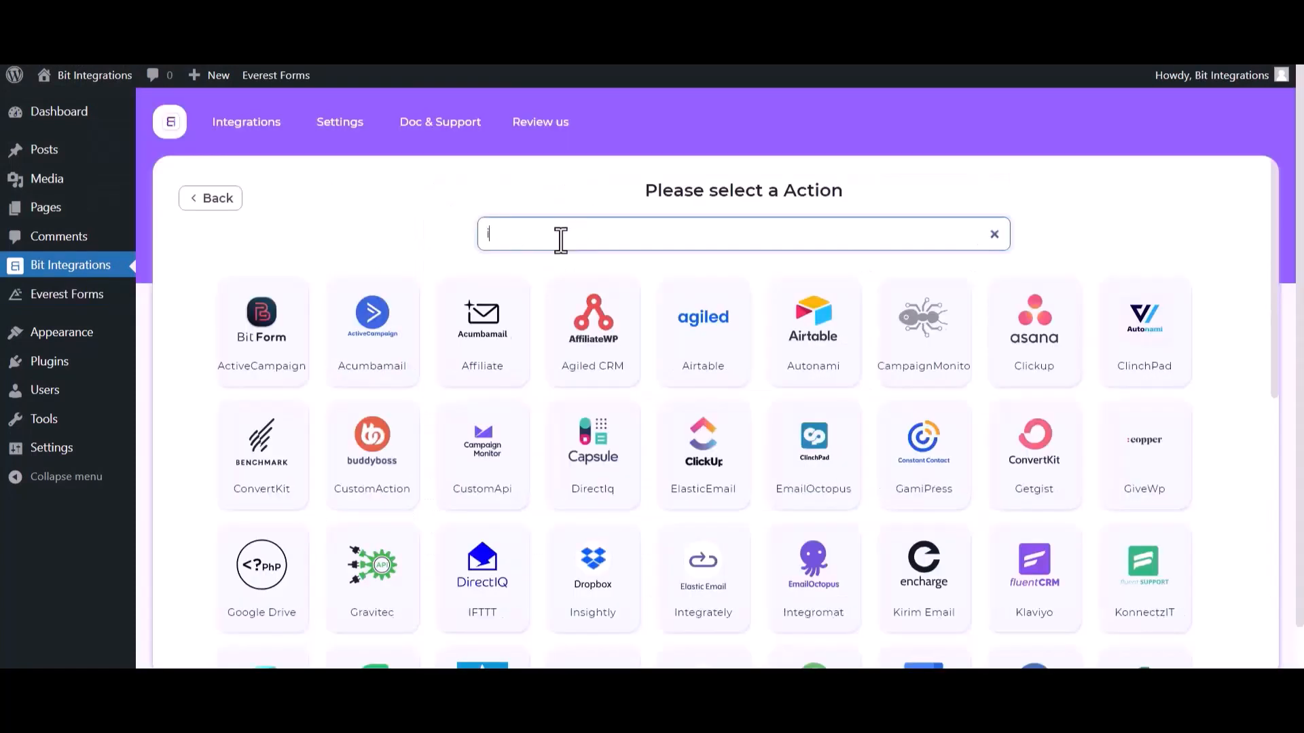
pyautogui.write('in')
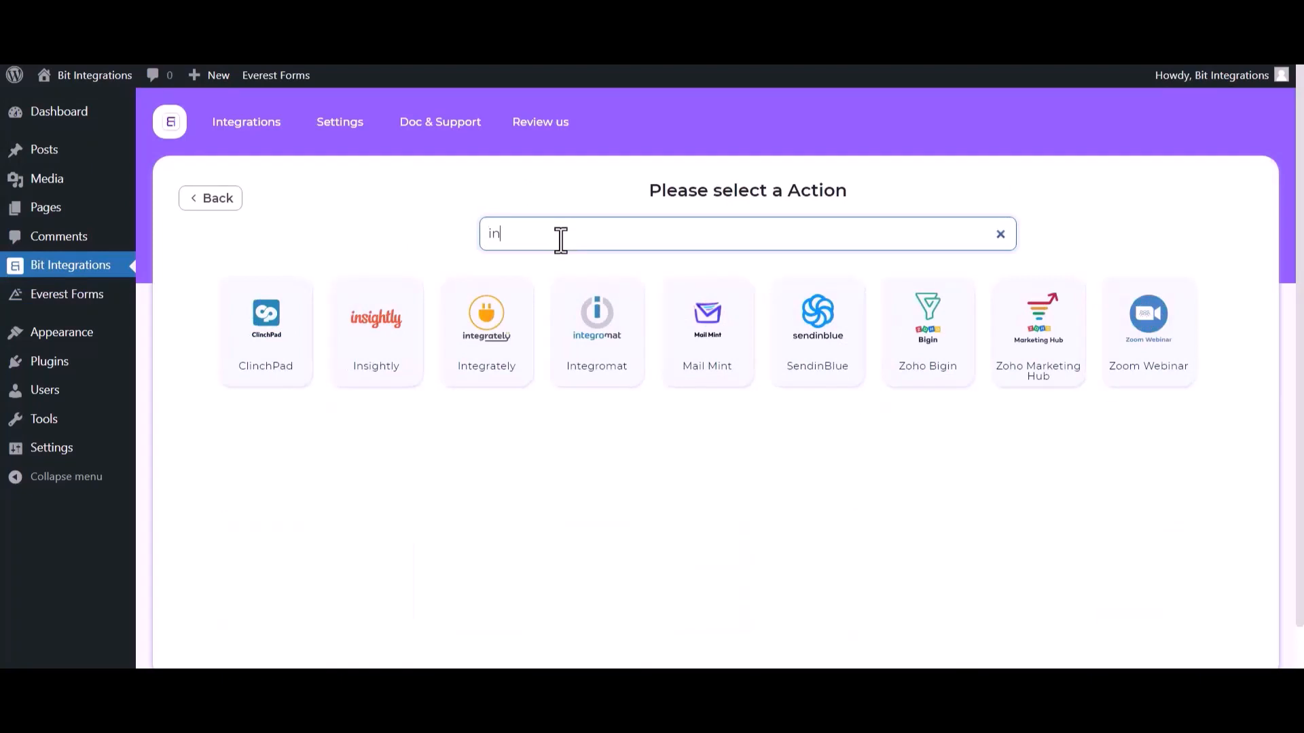
pyautogui.click(608, 374)
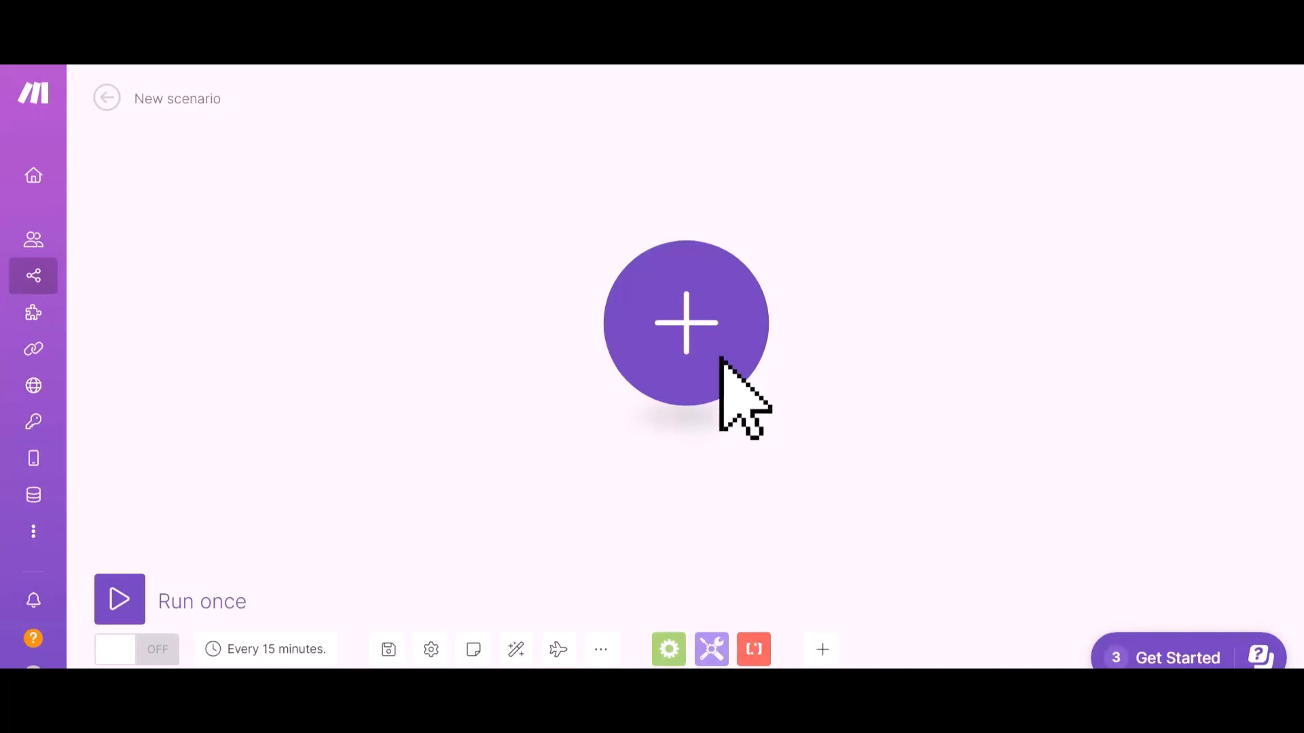
# Add a Webhooks Custom webhook module using My gateway-webhook and copy its address
pyautogui.click(676, 329)
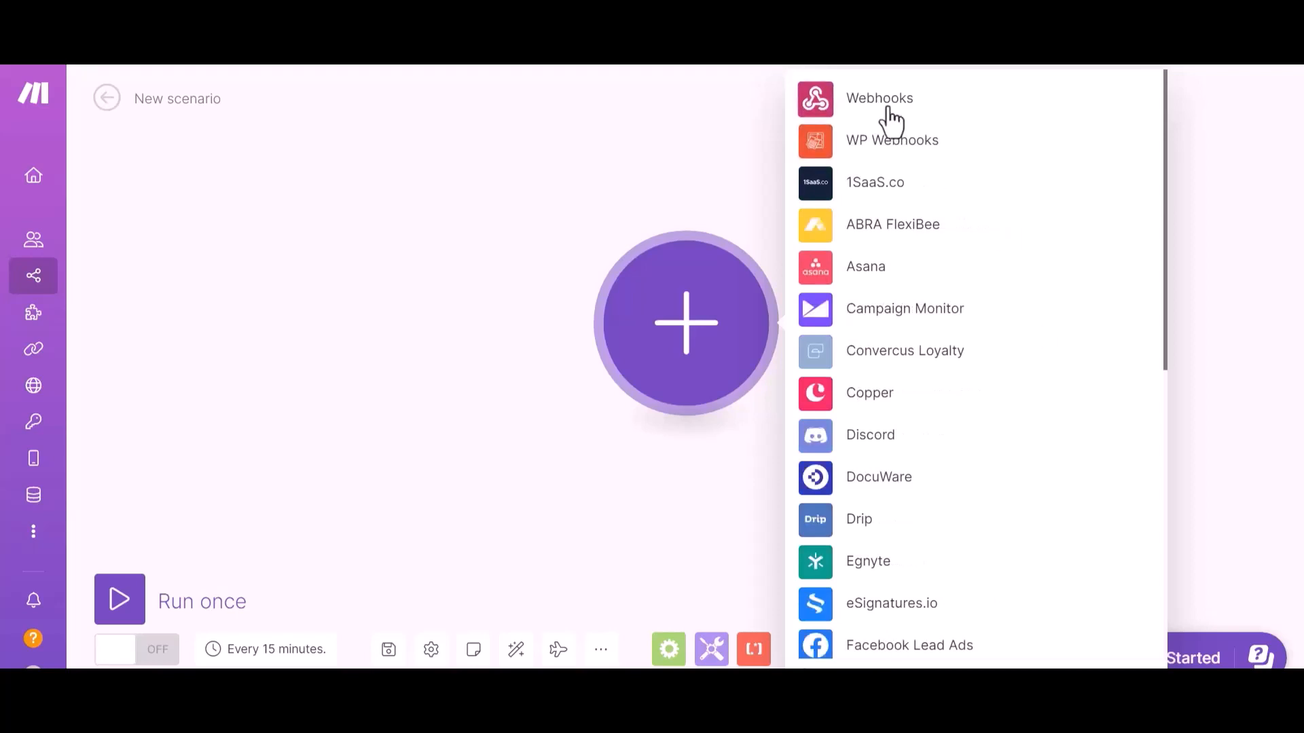
pyautogui.click(883, 102)
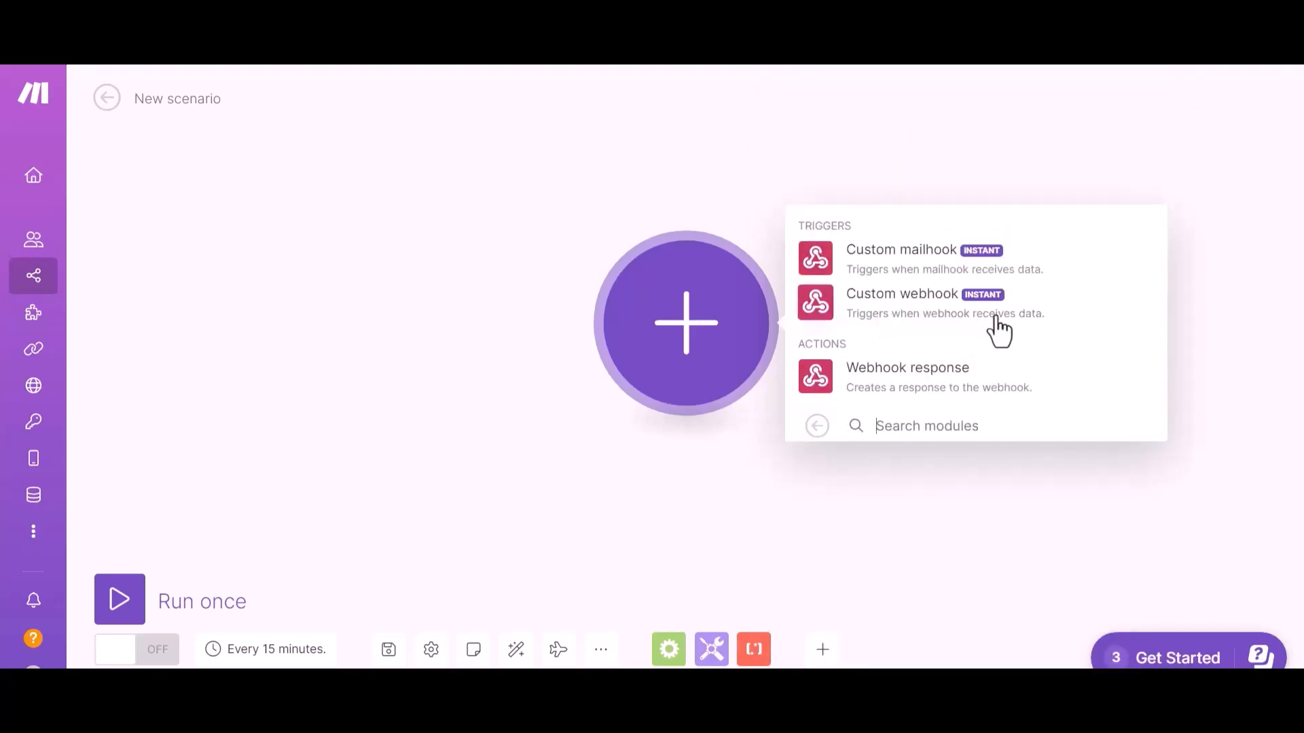
pyautogui.click(941, 329)
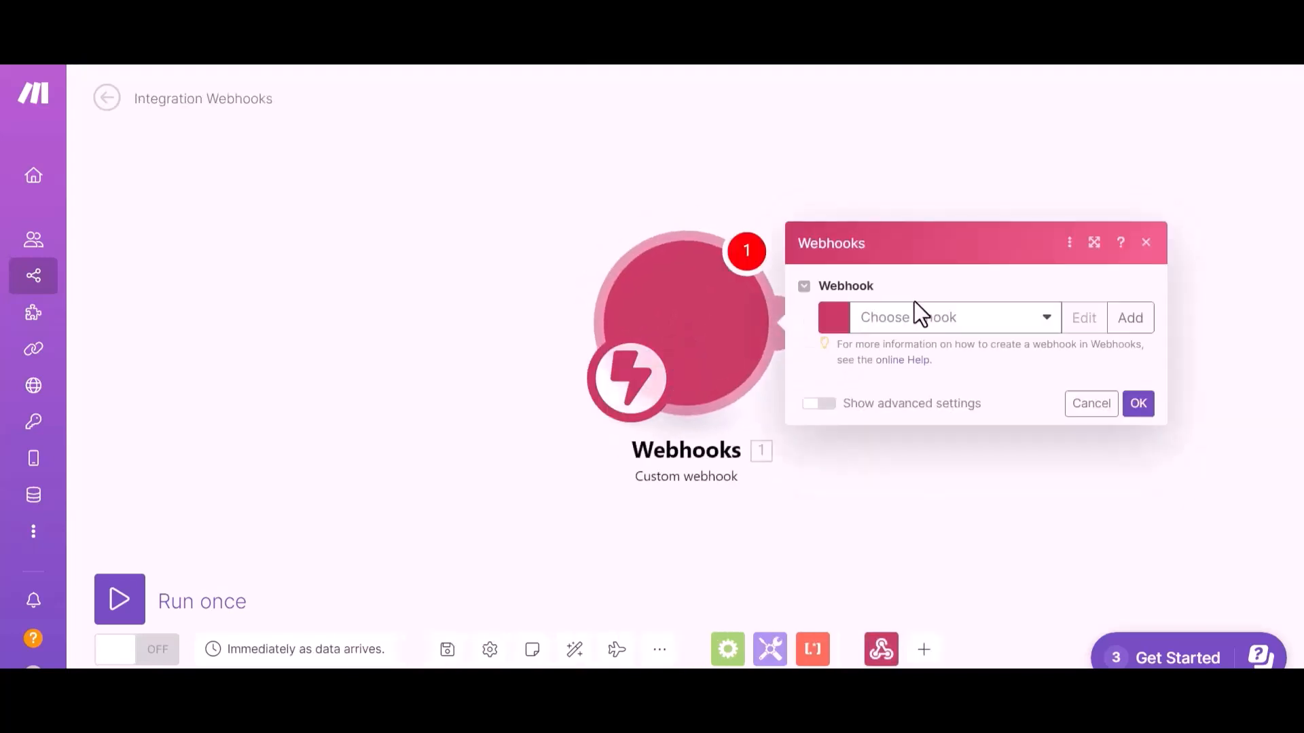
pyautogui.click(996, 332)
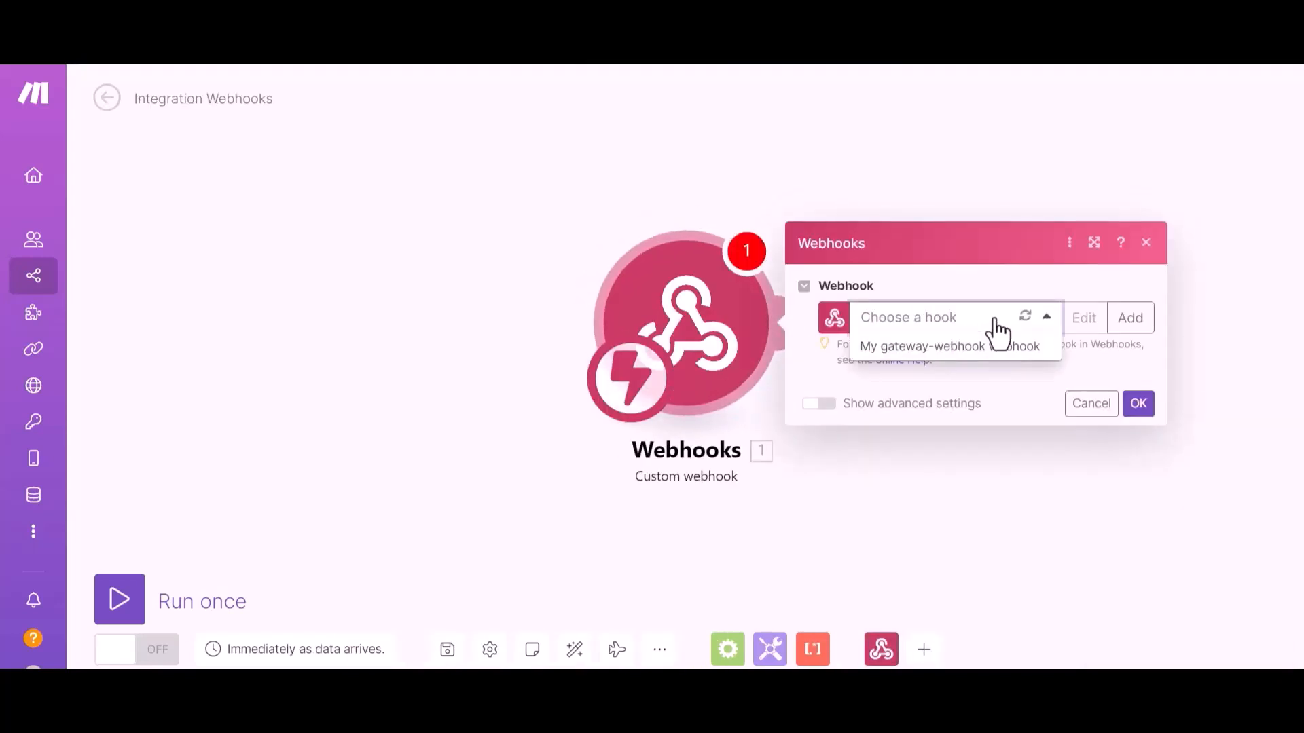
pyautogui.click(988, 347)
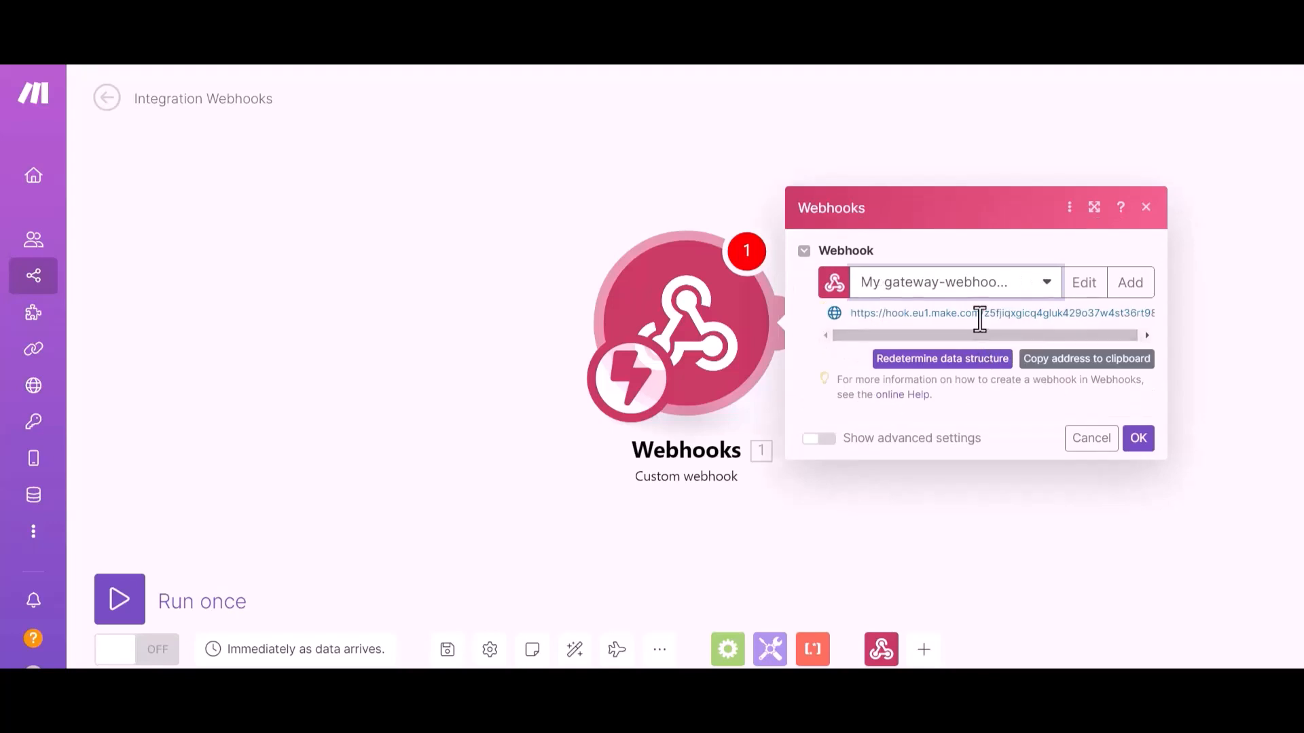
pyautogui.click(1100, 366)
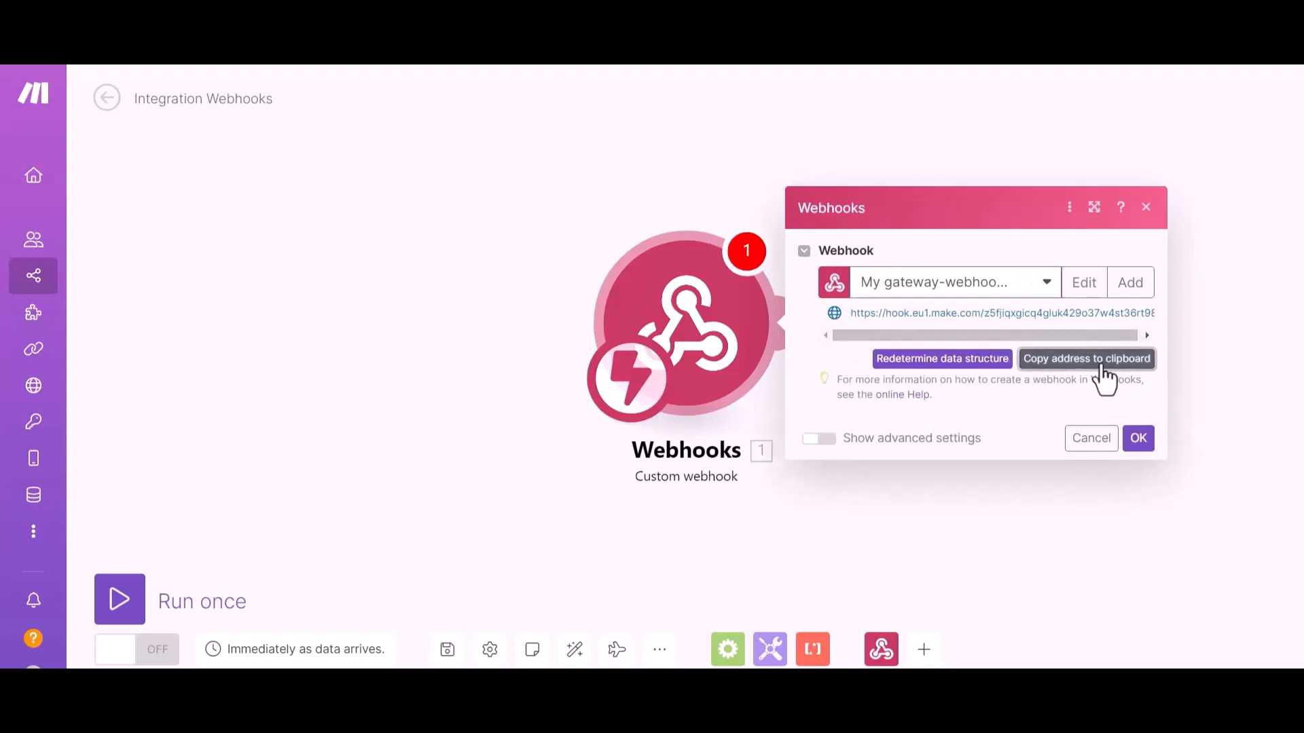
# Set the Integromat link to the Make webhook address, sending all data as application/json
pyautogui.click(1138, 439)
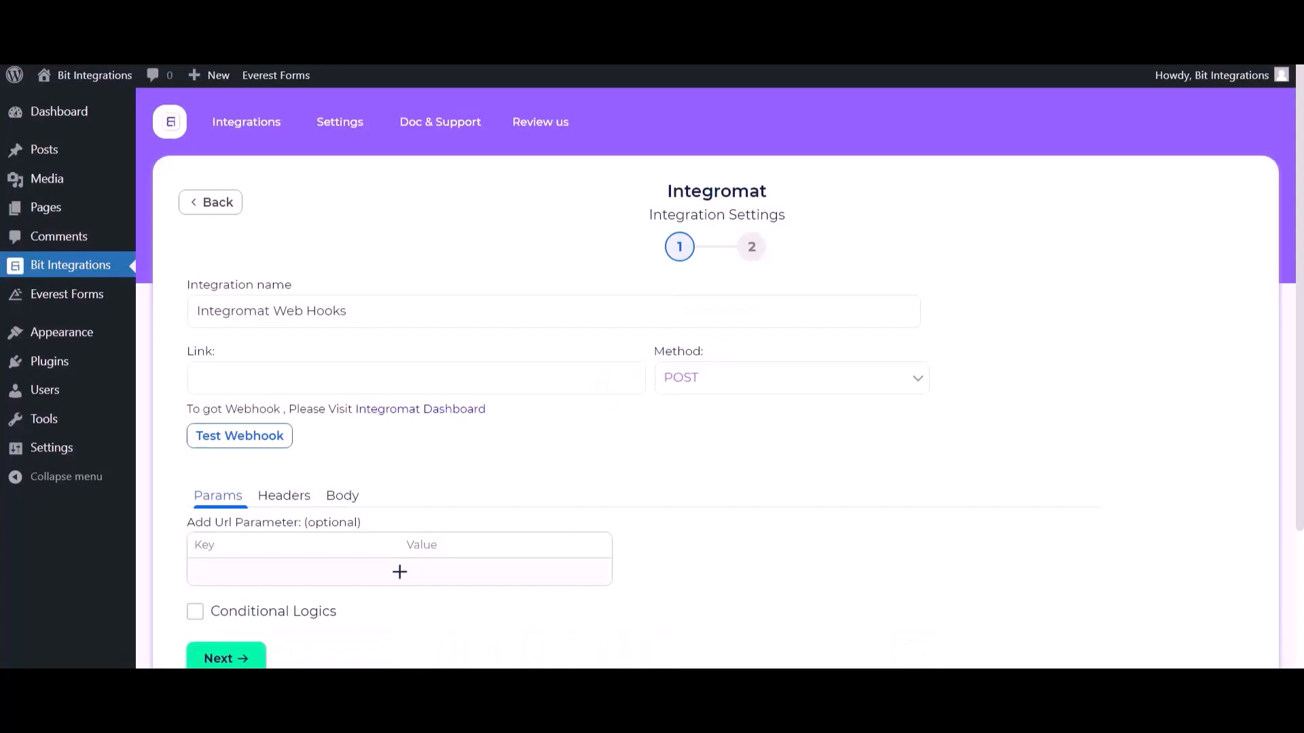
pyautogui.click(292, 376)
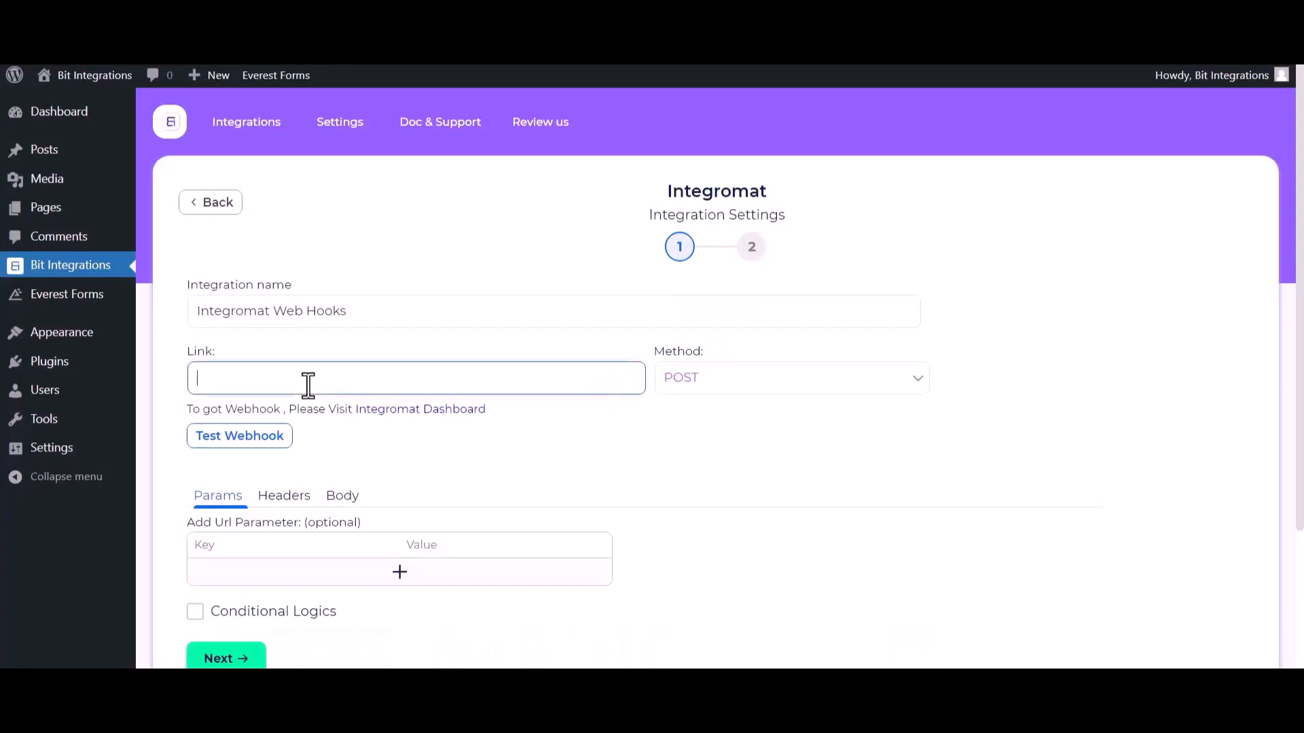
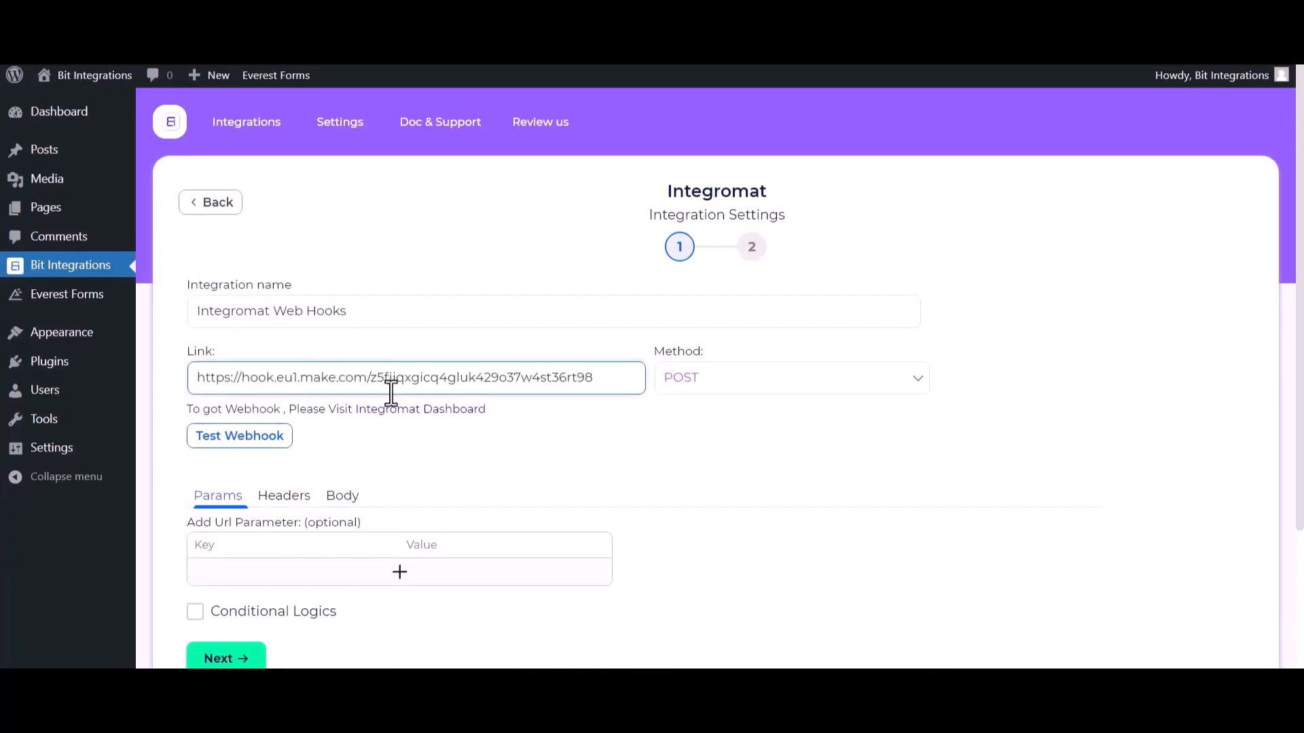
pyautogui.click(340, 500)
pyautogui.click(238, 543)
pyautogui.scroll(-1, 315, 513)
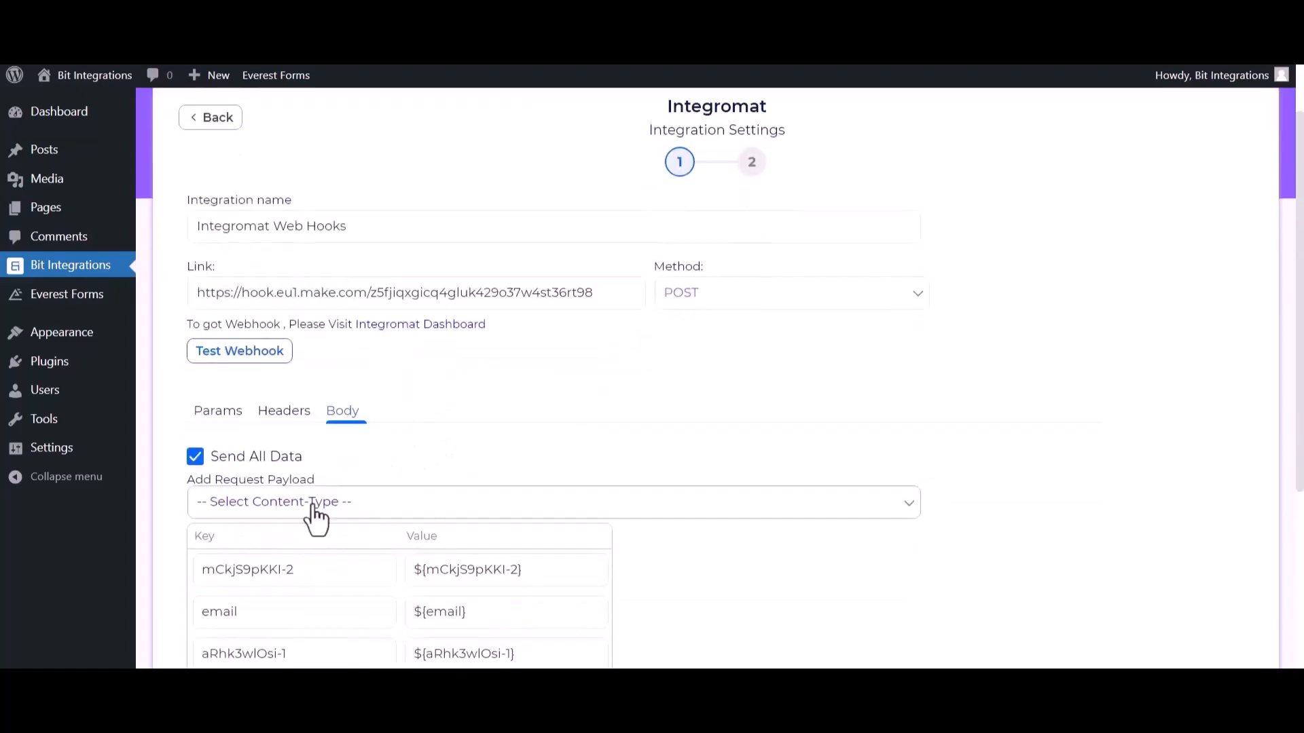
pyautogui.click(316, 520)
pyautogui.click(286, 550)
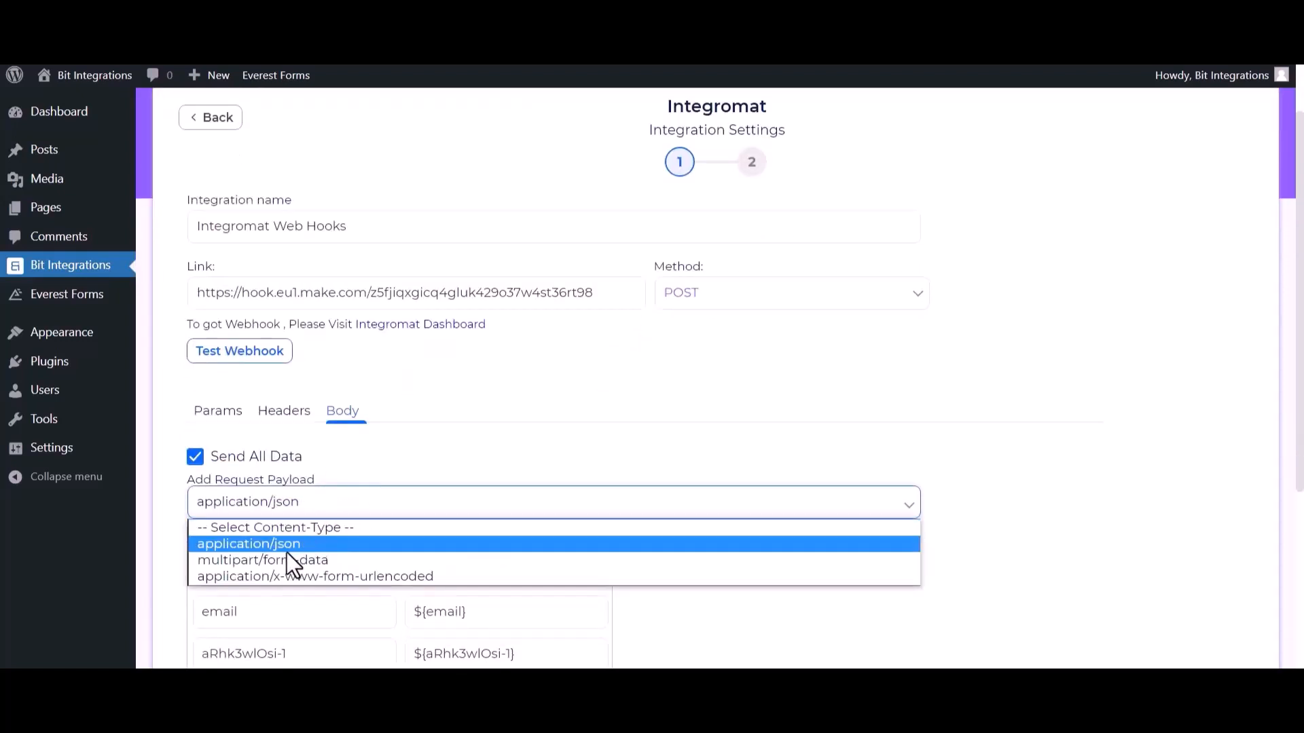
# Test the webhook successfully and proceed to finish the integration
pyautogui.click(248, 351)
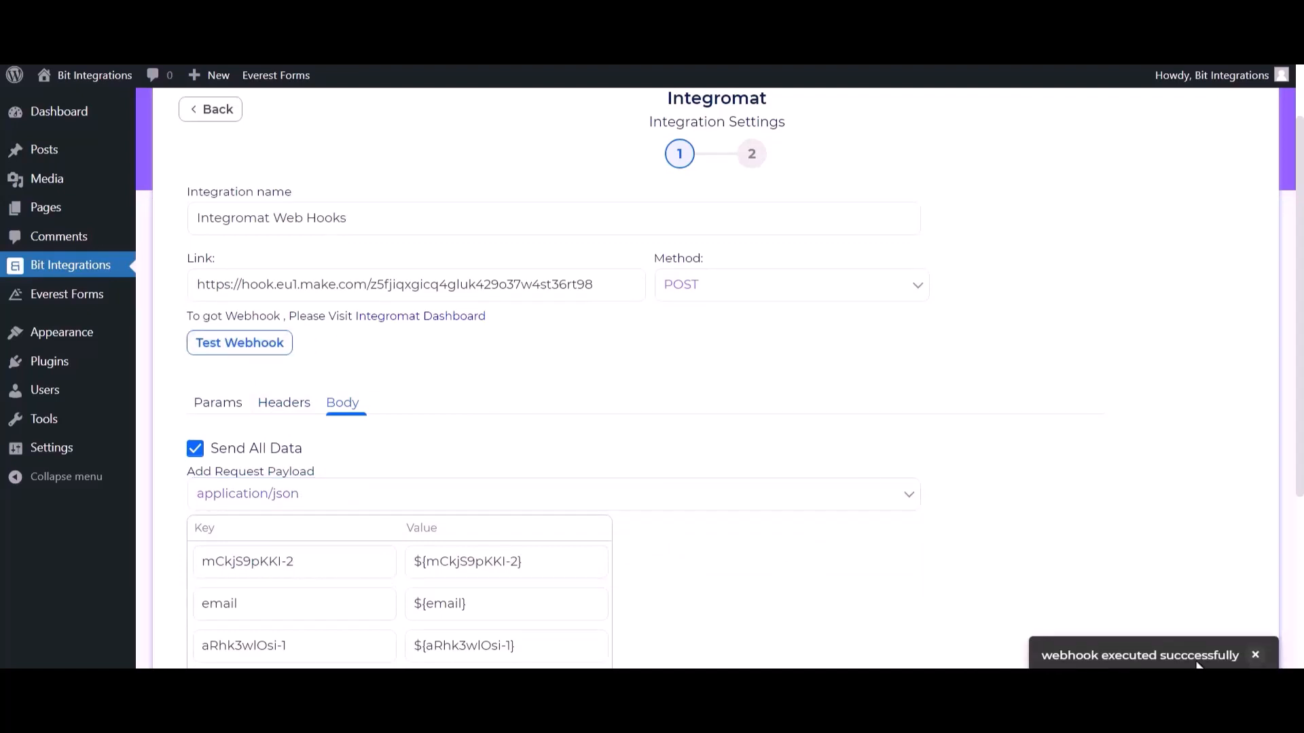
pyautogui.scroll(-4, 727, 602)
pyautogui.click(233, 516)
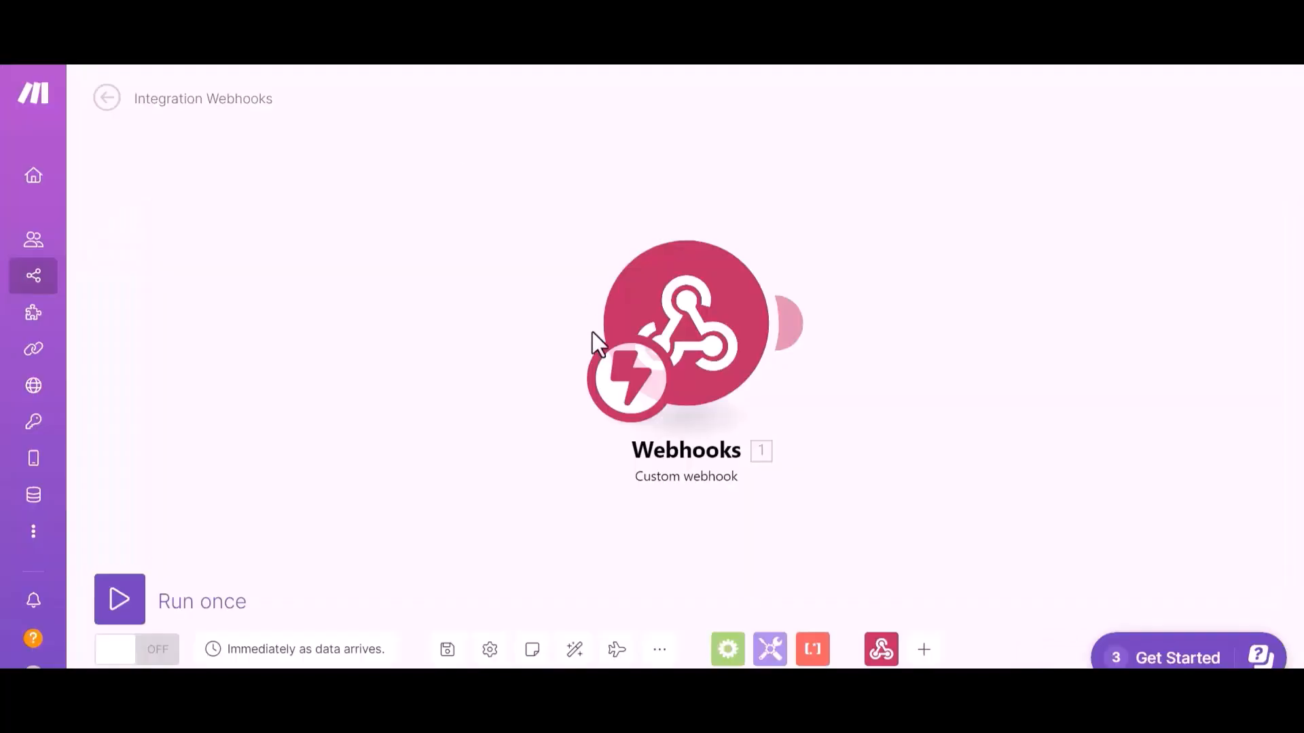
# Add an Airtable Create a Record module after the Webhooks trigger
pyautogui.click(922, 652)
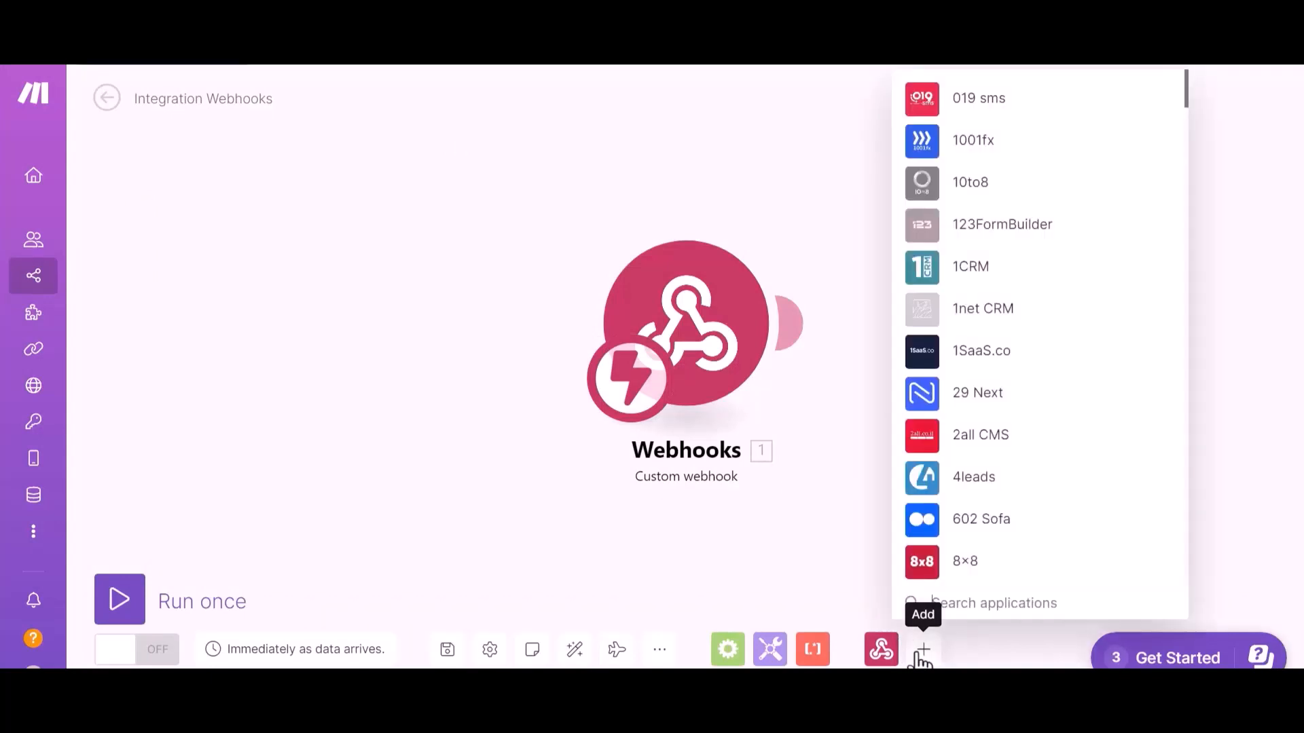
pyautogui.click(963, 608)
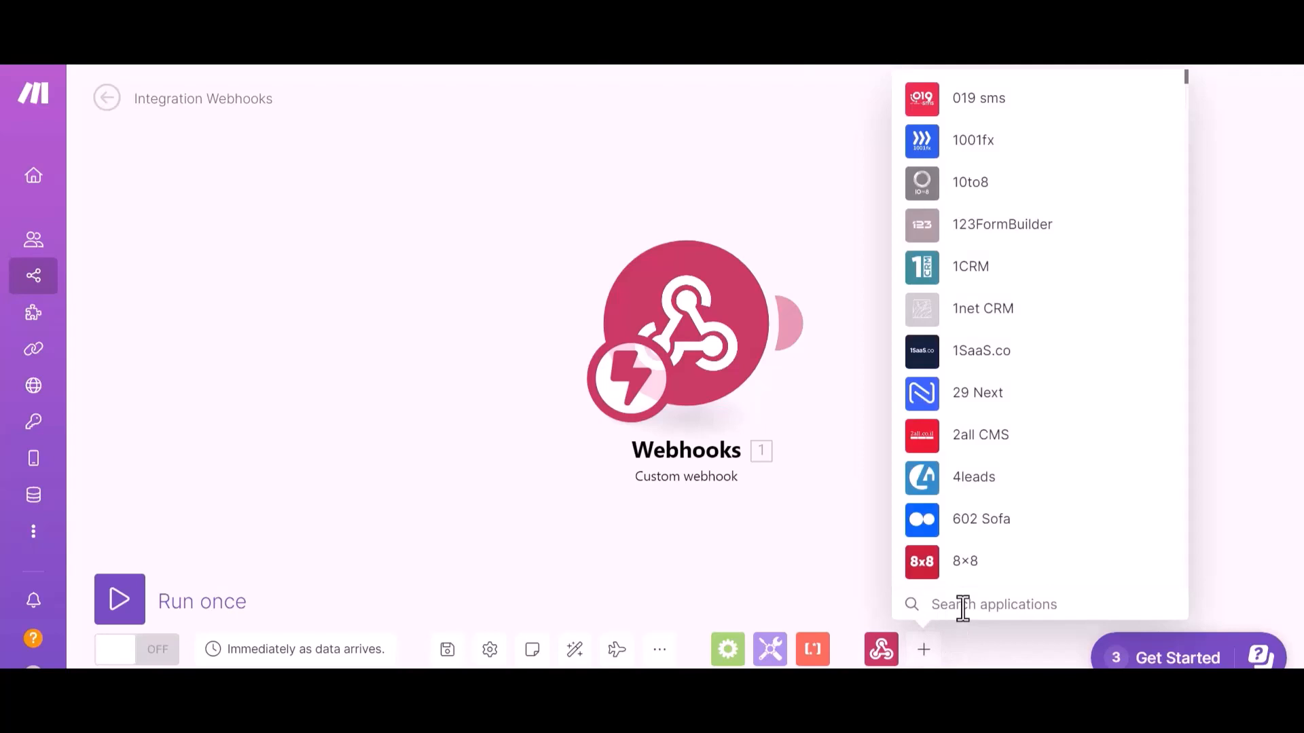
pyautogui.write('airta')
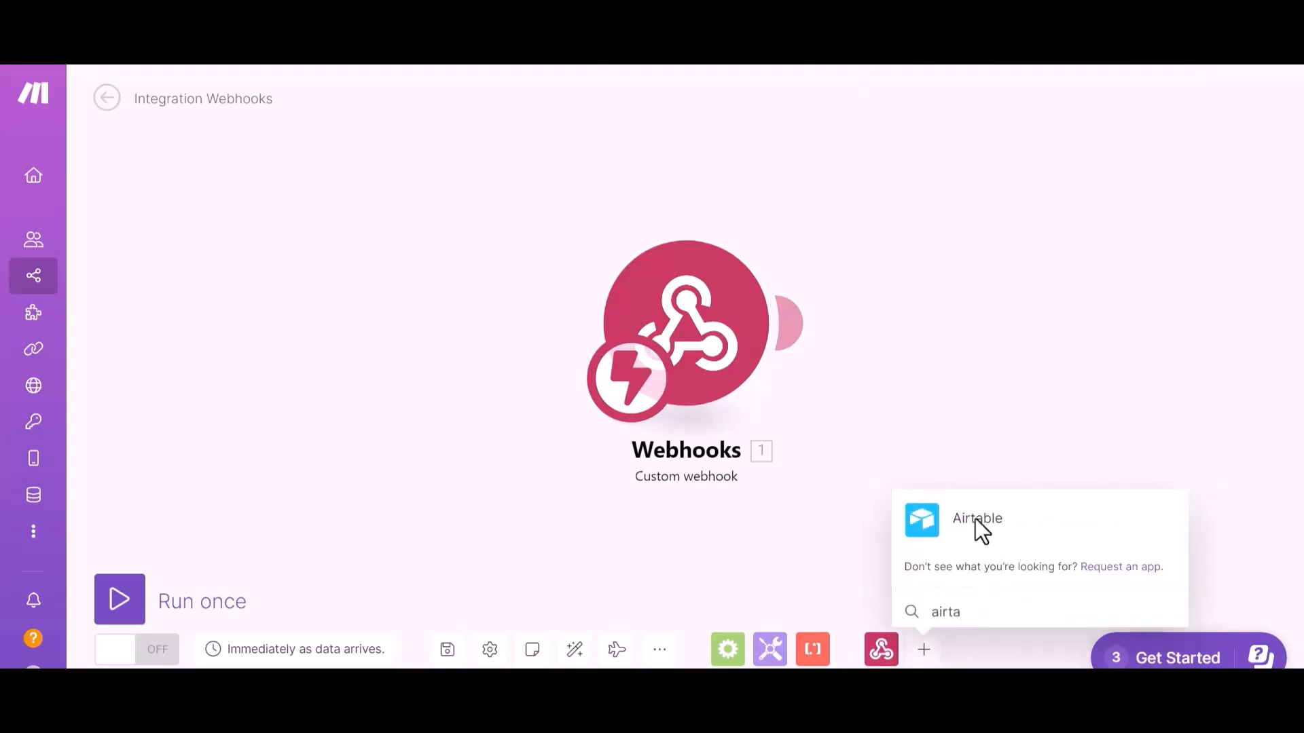
pyautogui.click(975, 520)
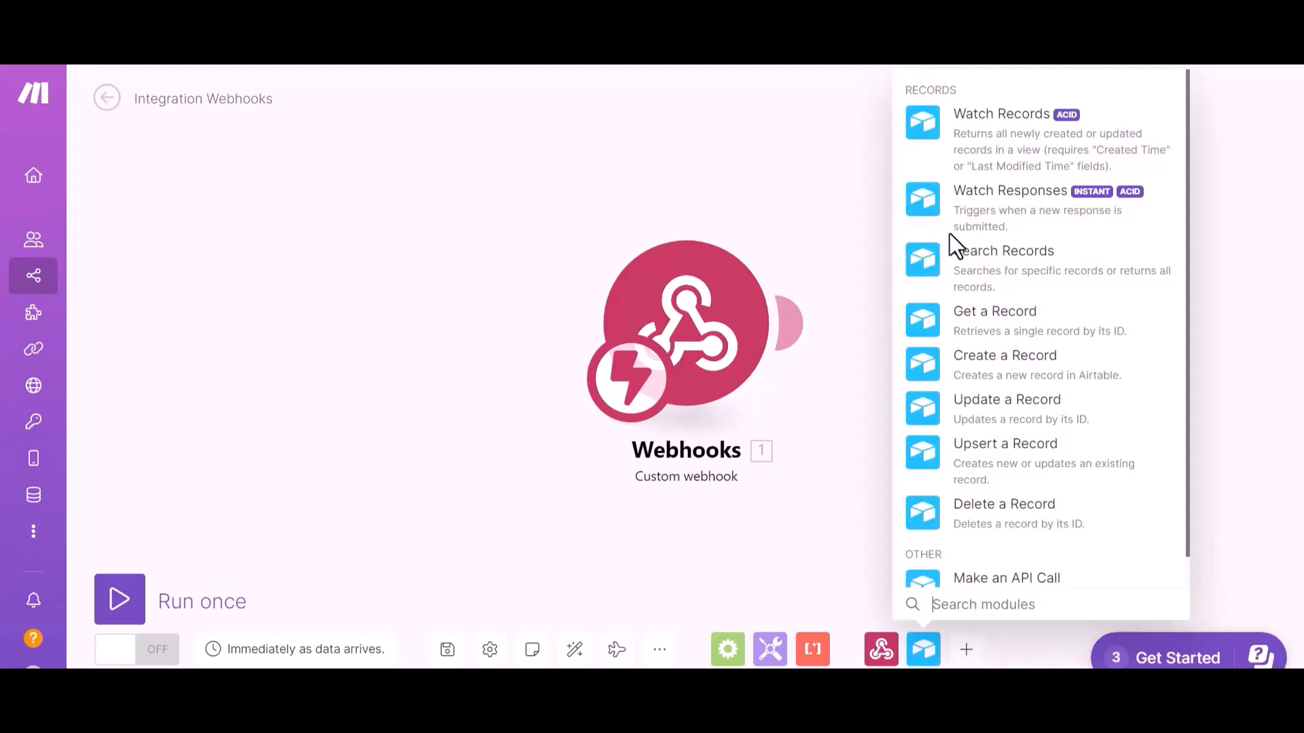
pyautogui.click(1001, 320)
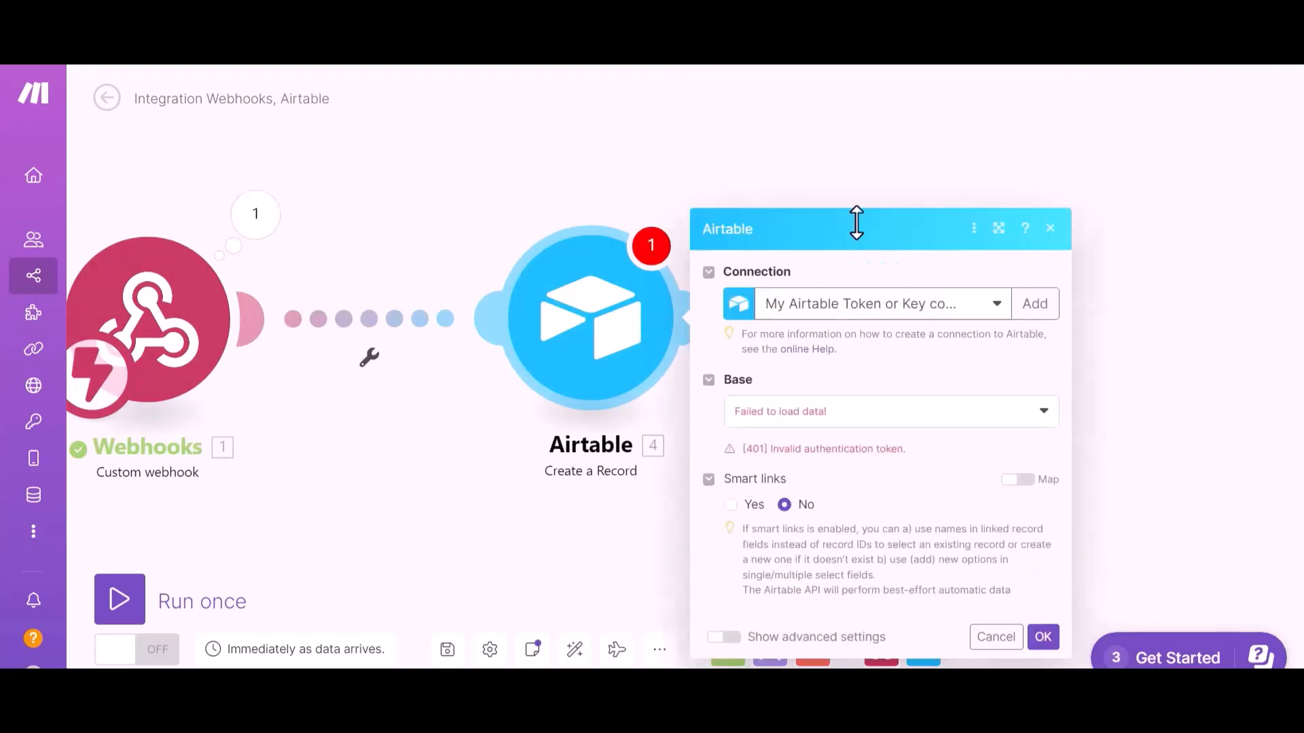
# Point the Airtable module to the existing connection, base 'bit integration' and Table 1
pyautogui.click(951, 182)
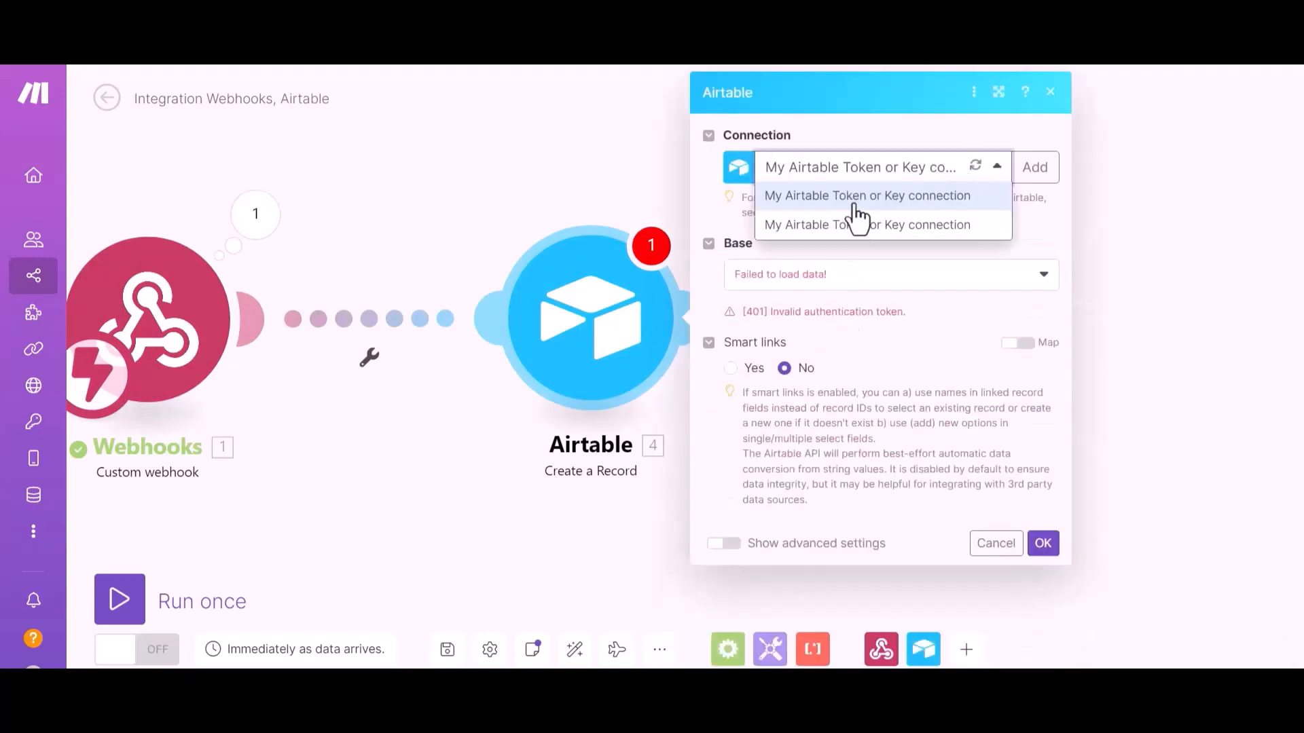
pyautogui.click(860, 221)
pyautogui.click(867, 300)
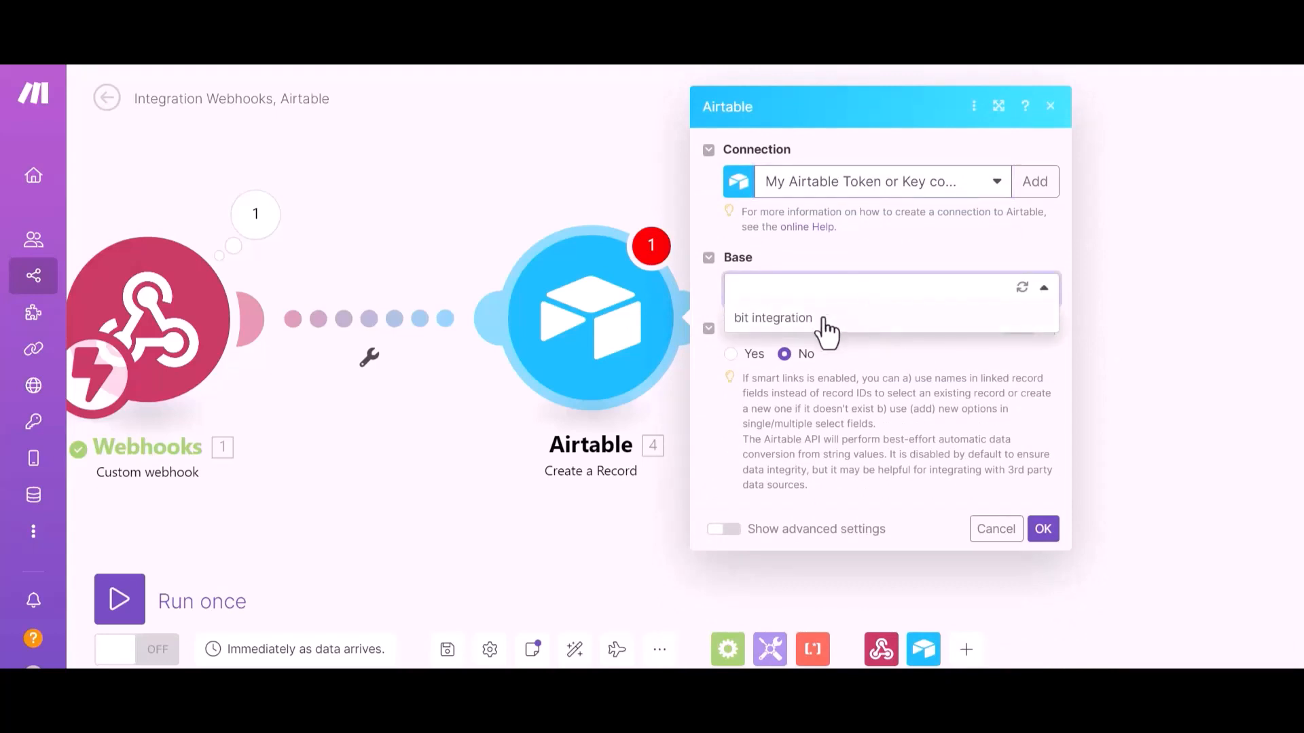
pyautogui.click(784, 317)
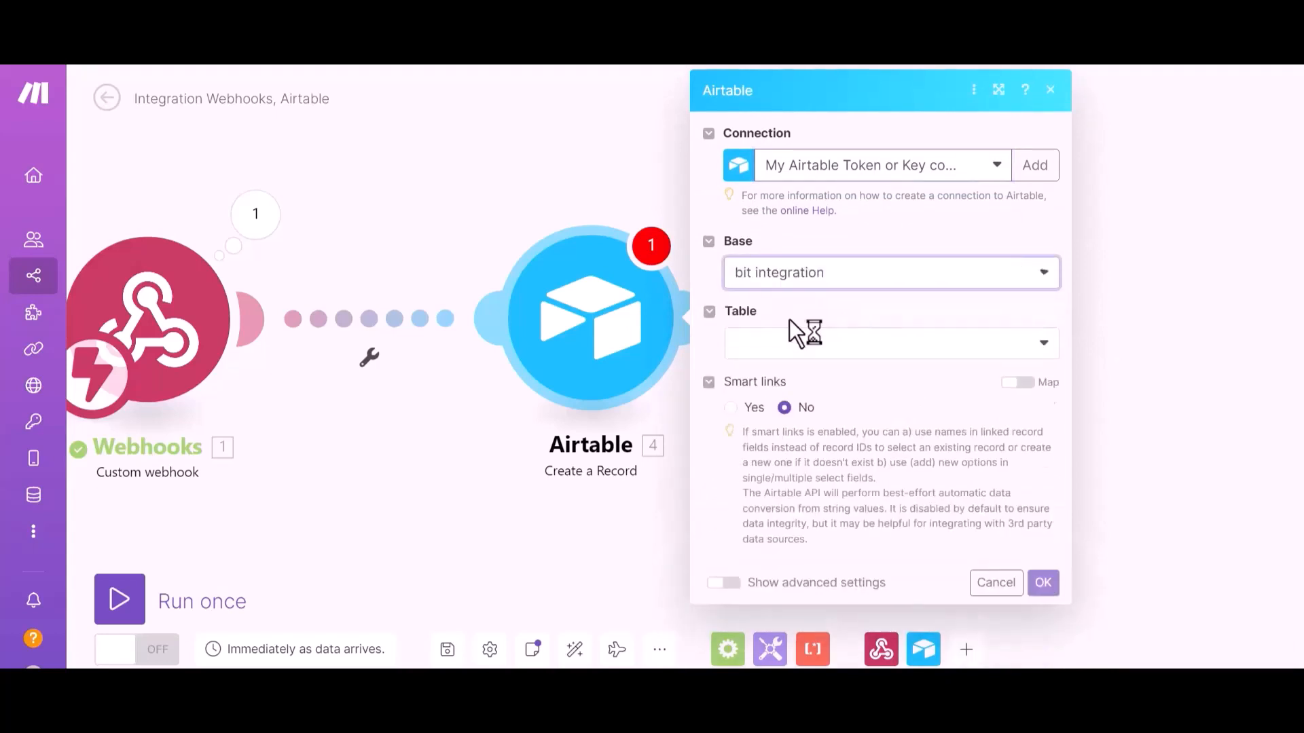
pyautogui.click(815, 343)
pyautogui.click(789, 374)
pyautogui.scroll(-3, 833, 368)
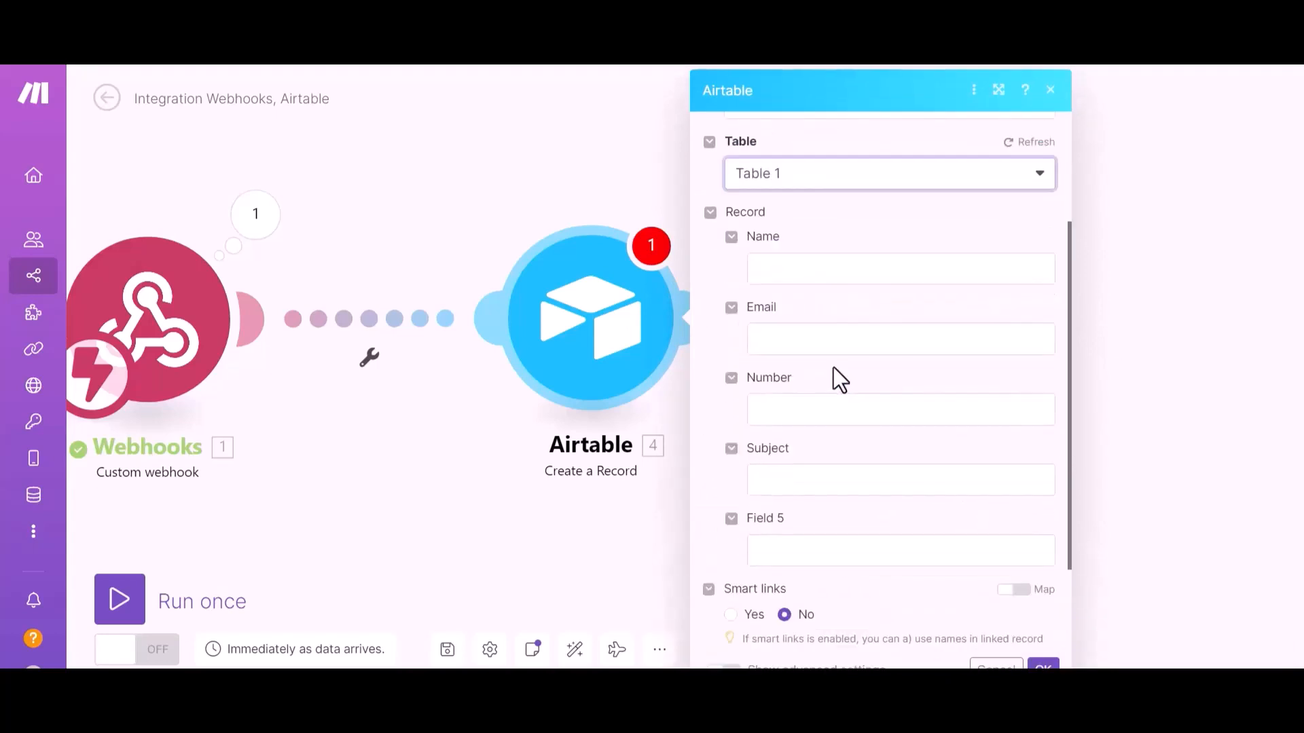
# Map webhook items into Name, Email and Number, save the module, and run the scenario once
pyautogui.click(849, 270)
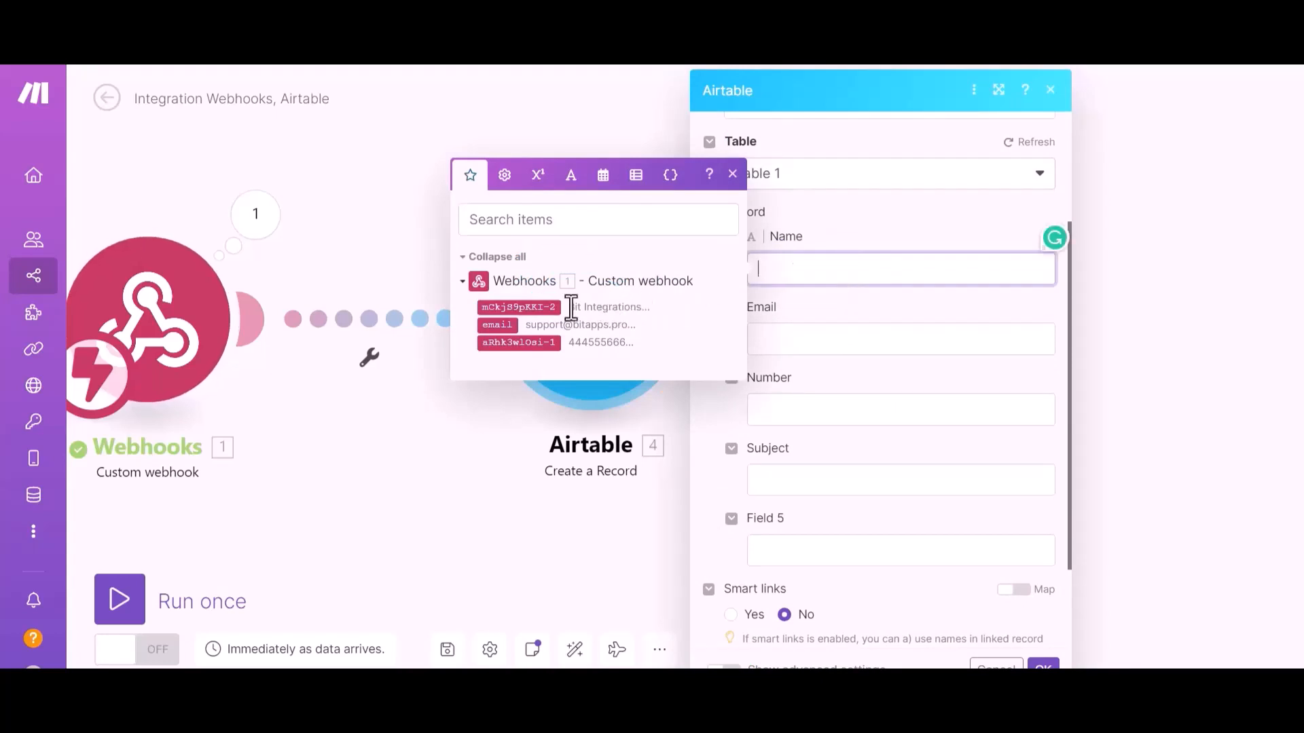
pyautogui.click(537, 307)
pyautogui.click(801, 338)
pyautogui.click(501, 396)
pyautogui.click(794, 411)
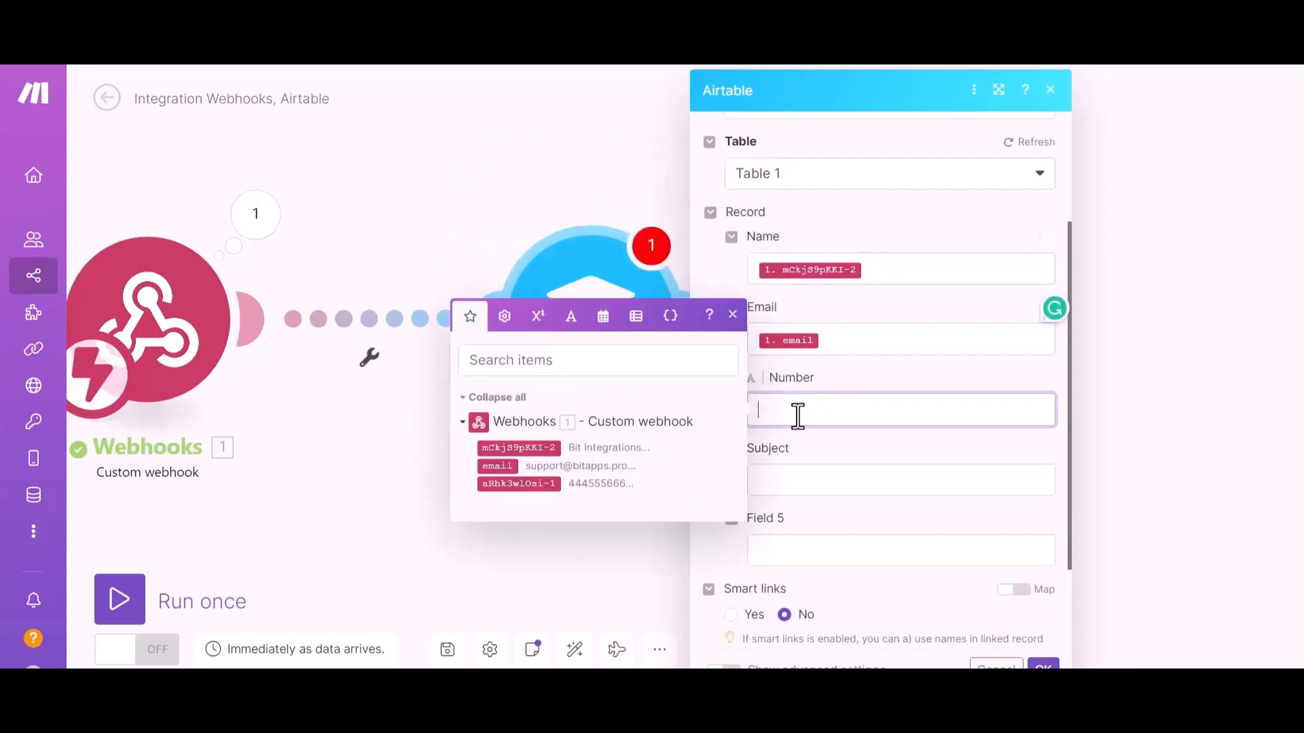
pyautogui.click(529, 484)
pyautogui.click(848, 593)
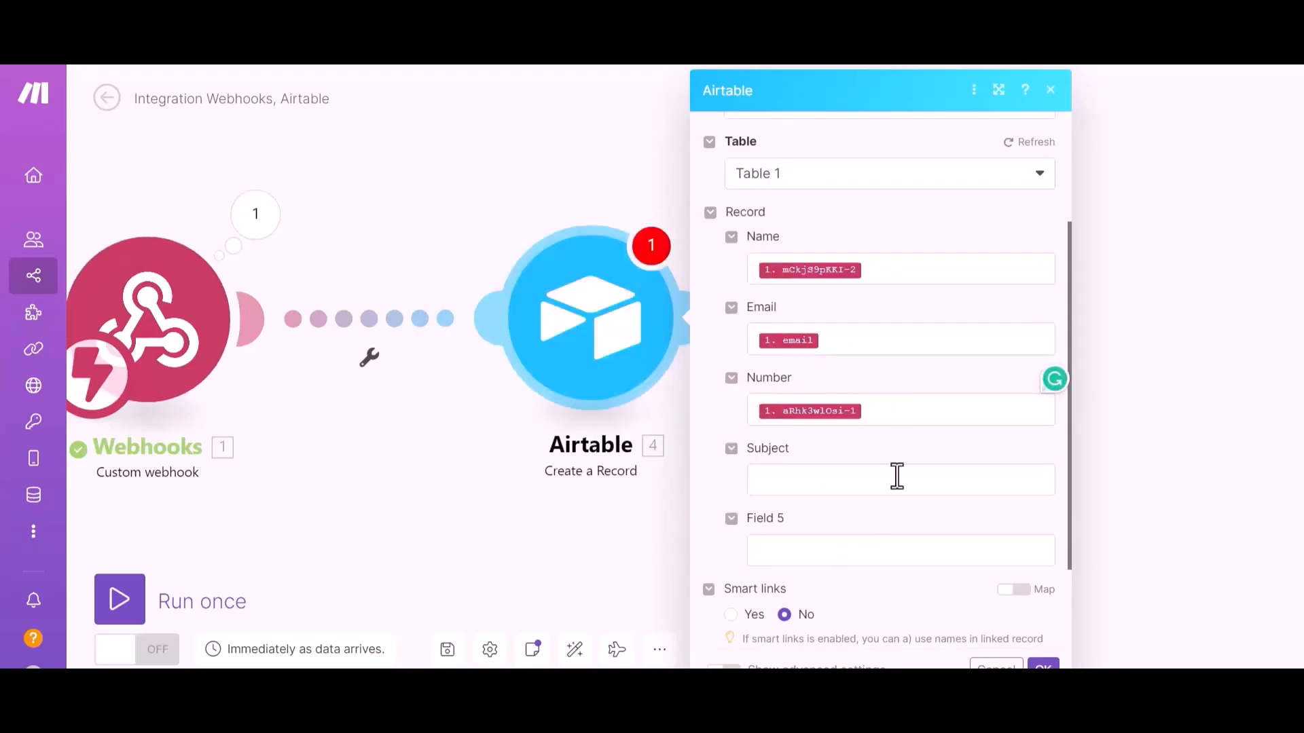
pyautogui.scroll(-2, 870, 585)
pyautogui.scroll(-1, 820, 616)
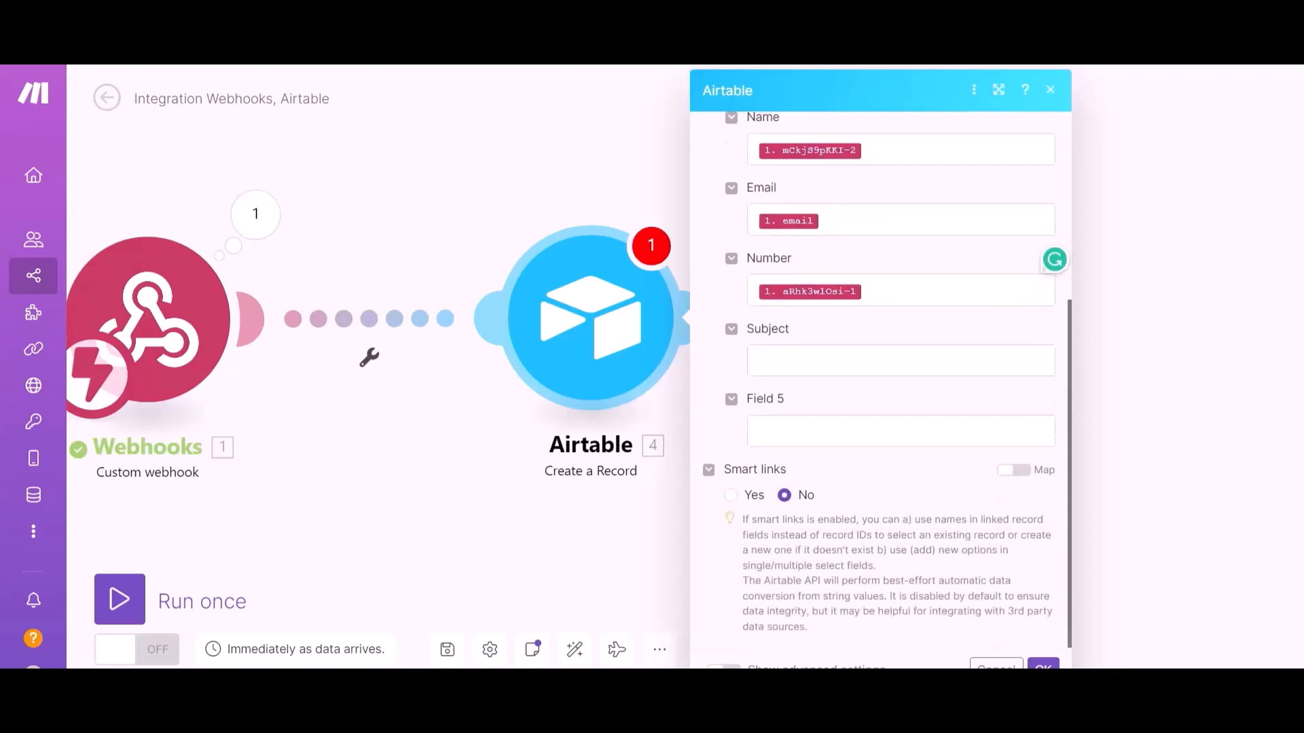
pyautogui.click(1041, 664)
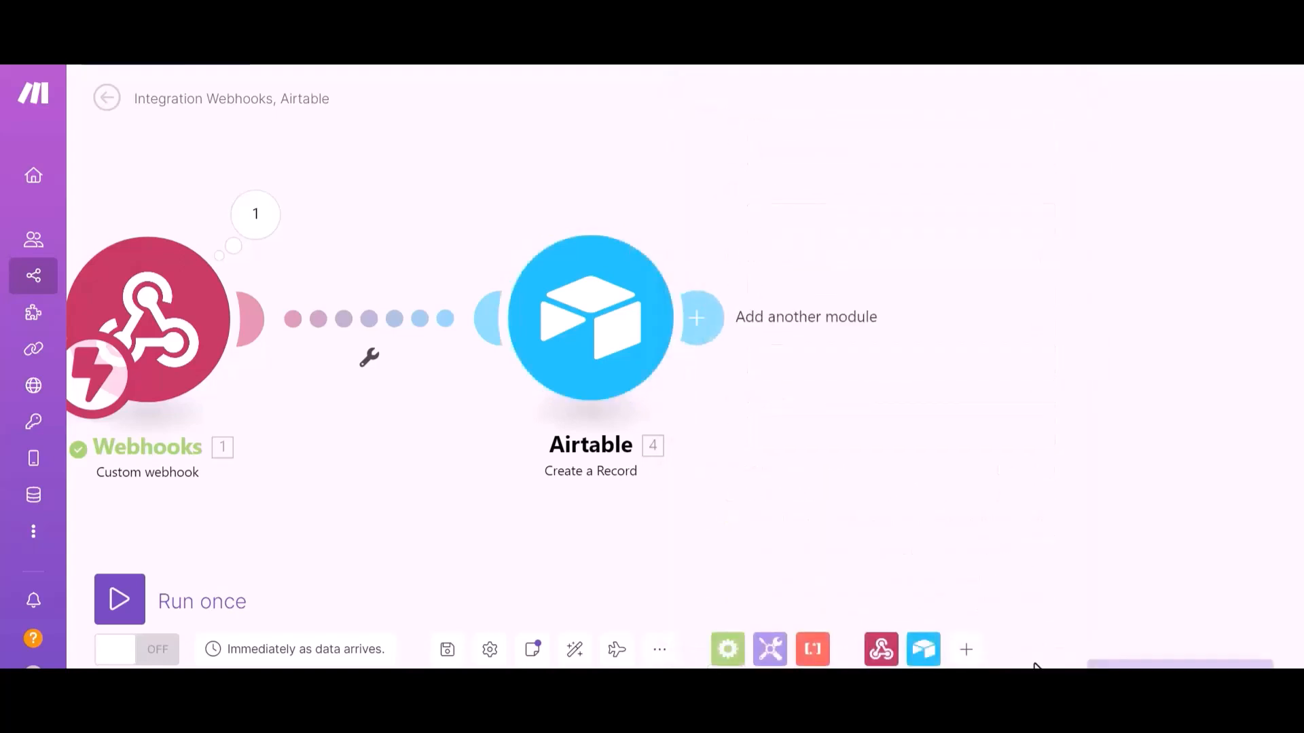
pyautogui.click(121, 601)
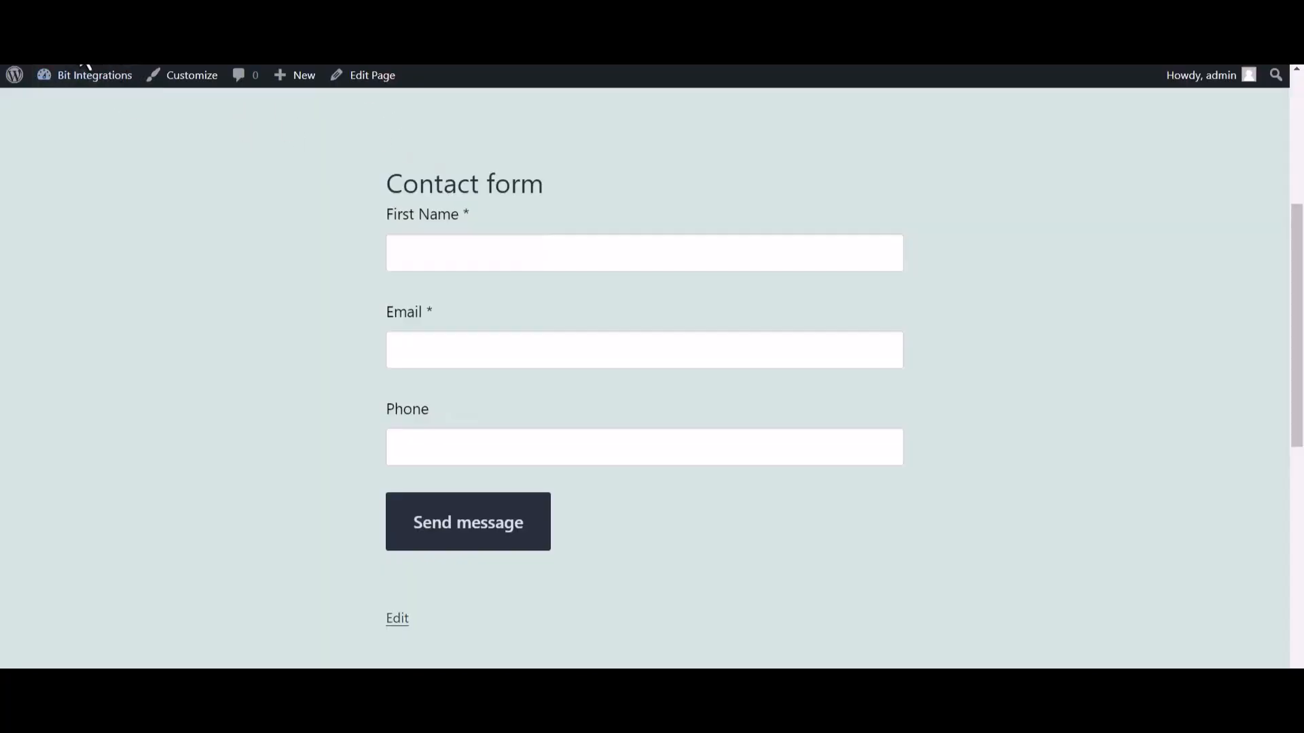
# Fill the contact form's first name, e-mail and phone fields, submit it, and check the thank-you message
pyautogui.click(432, 260)
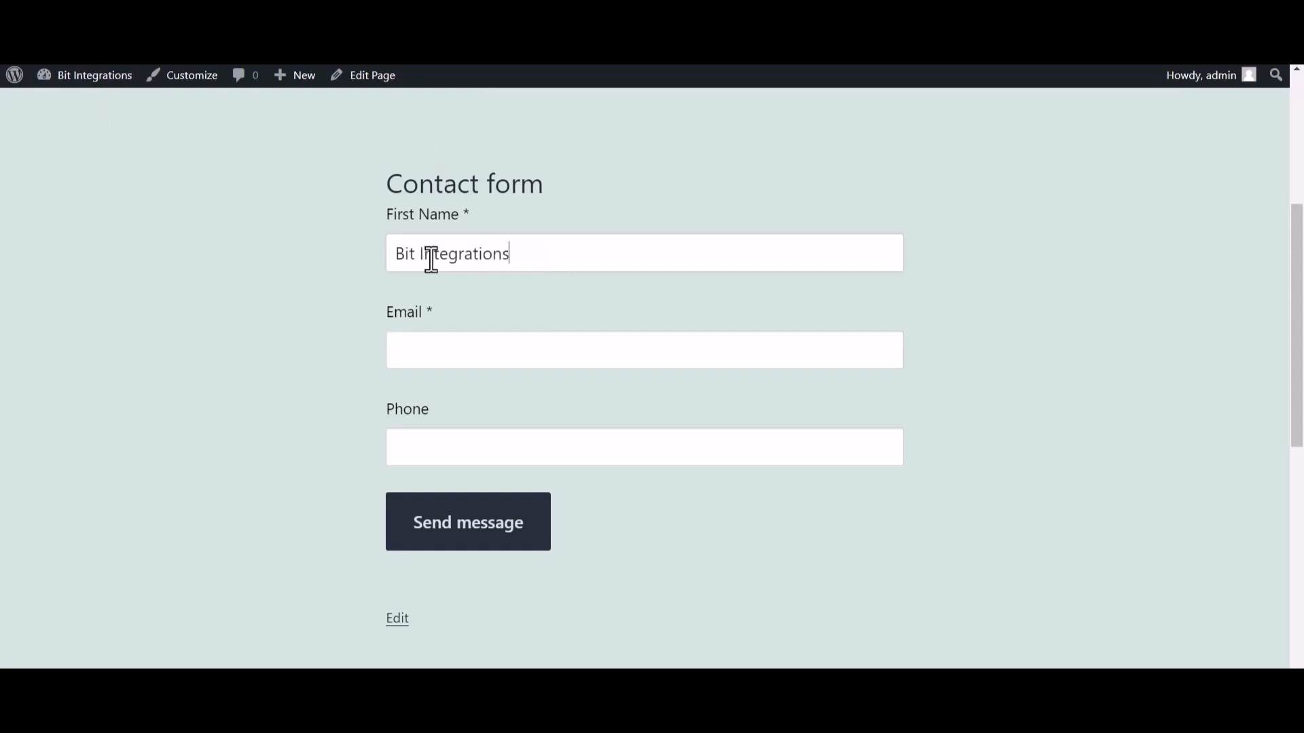
pyautogui.click(434, 354)
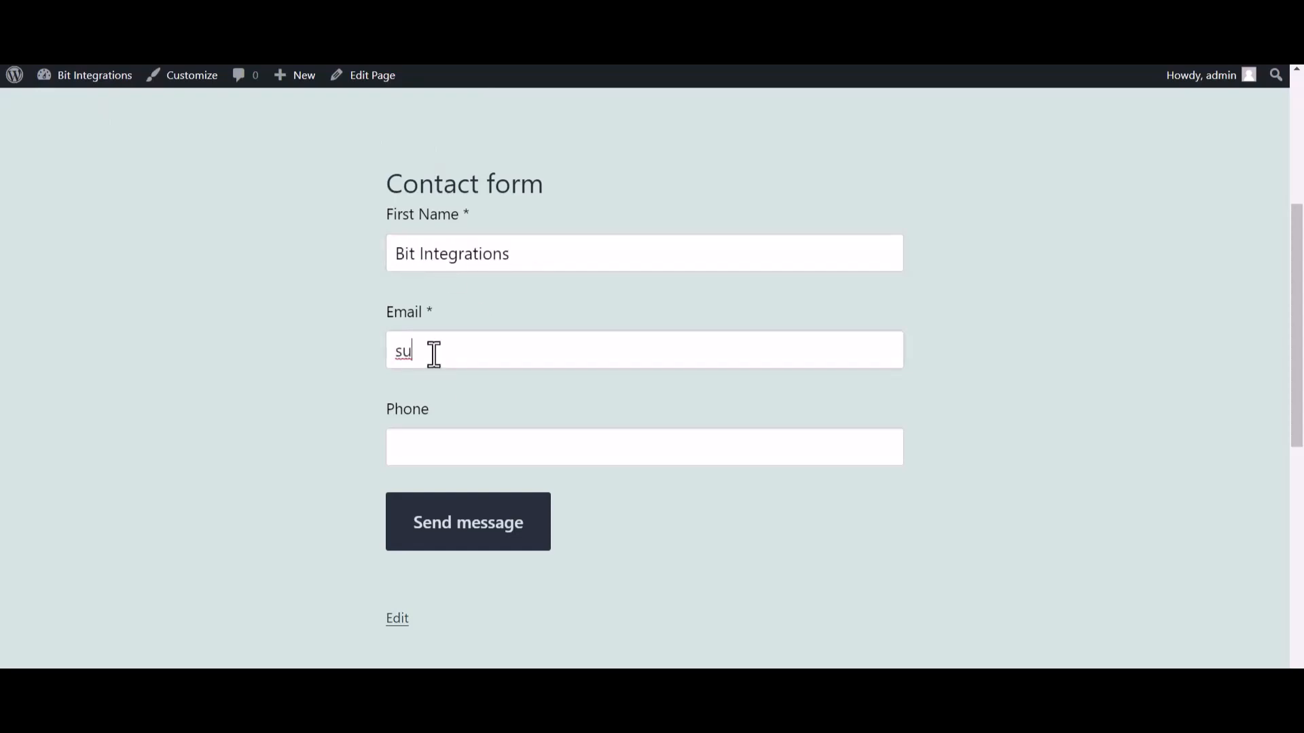
pyautogui.hotkey('ctrl', '+')
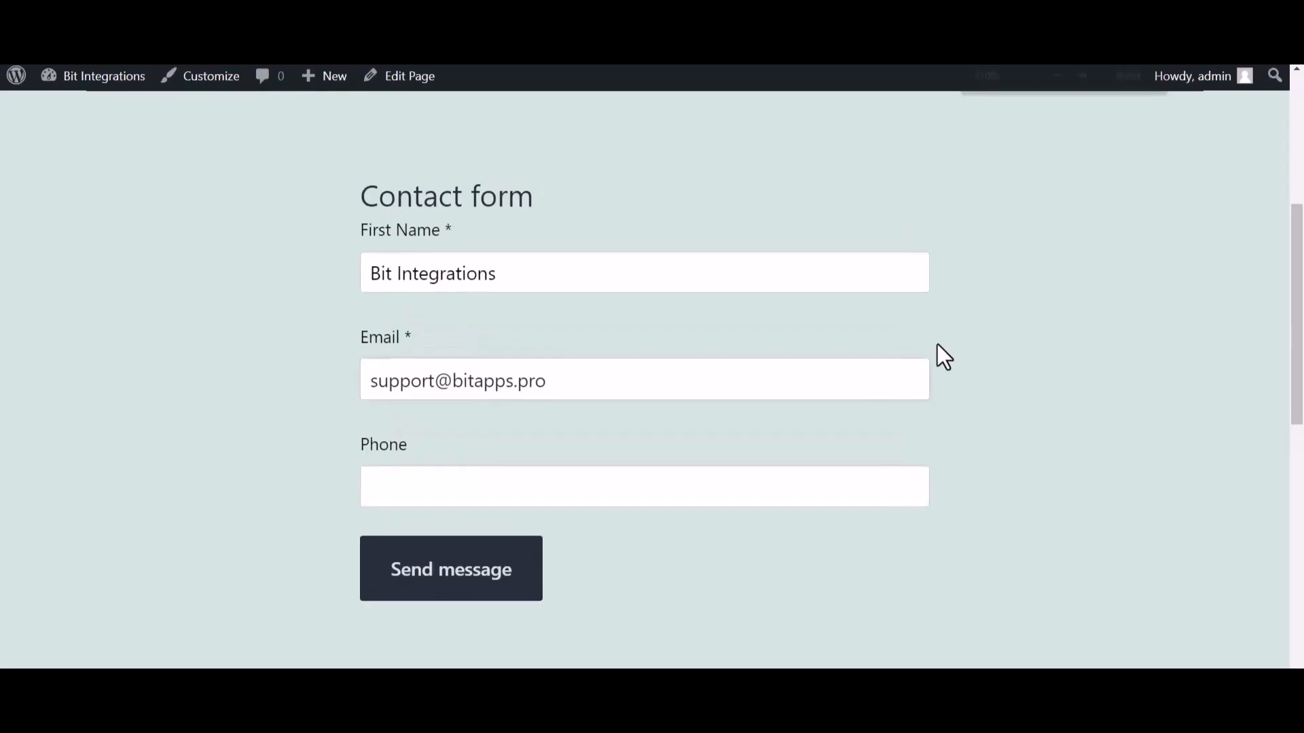
pyautogui.click(506, 488)
pyautogui.write('444555666')
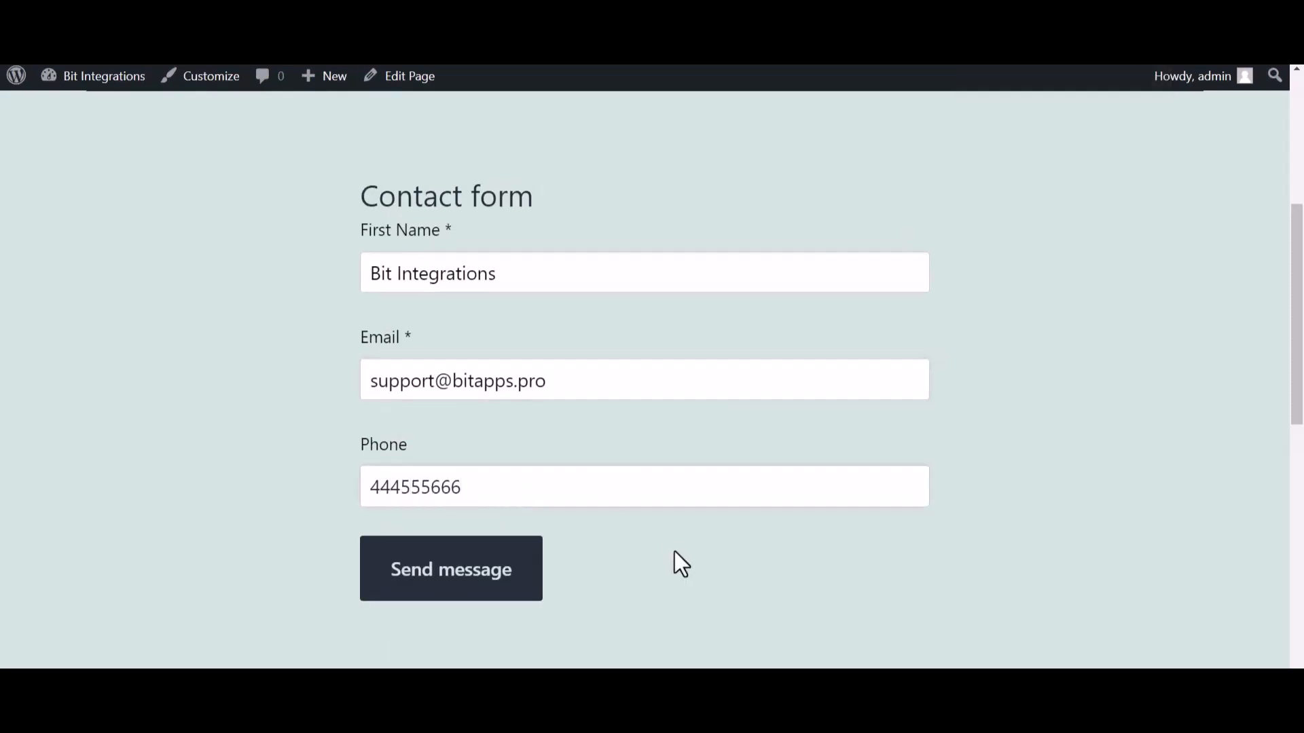
pyautogui.click(540, 584)
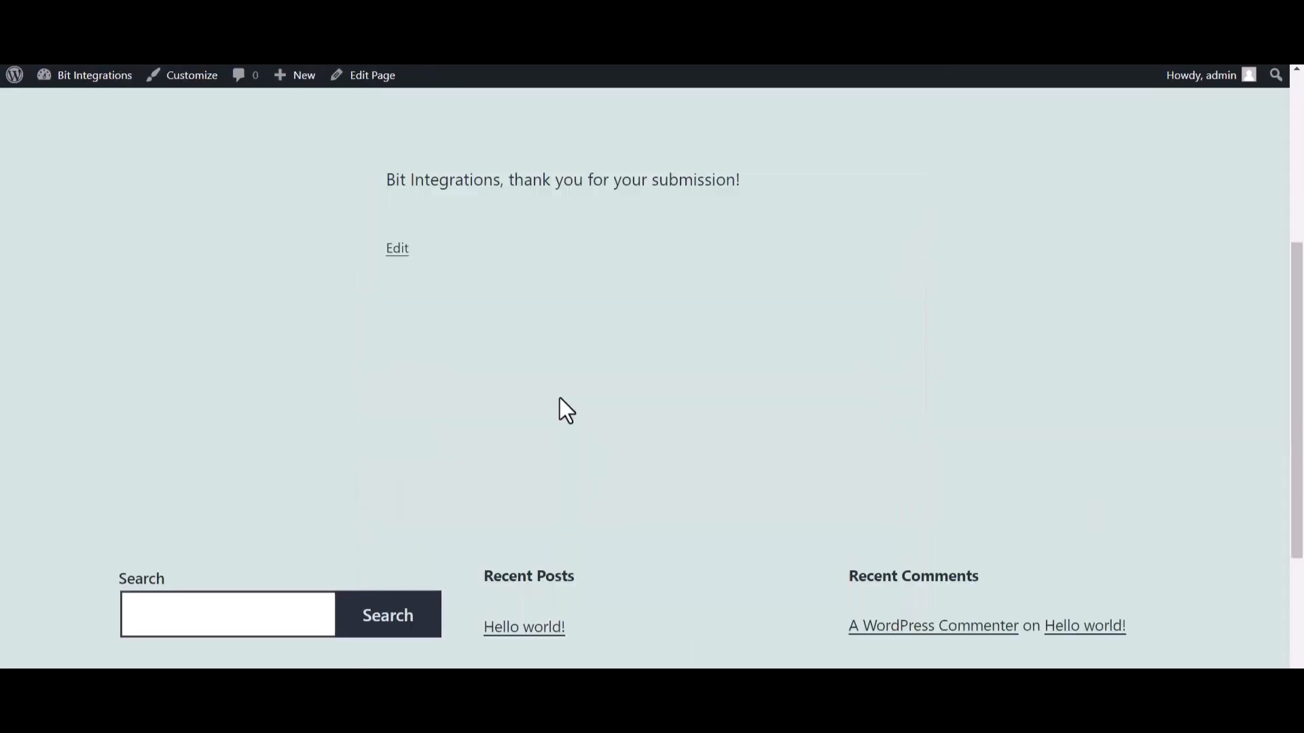
pyautogui.moveTo(773, 170); pyautogui.dragTo(512, 180)
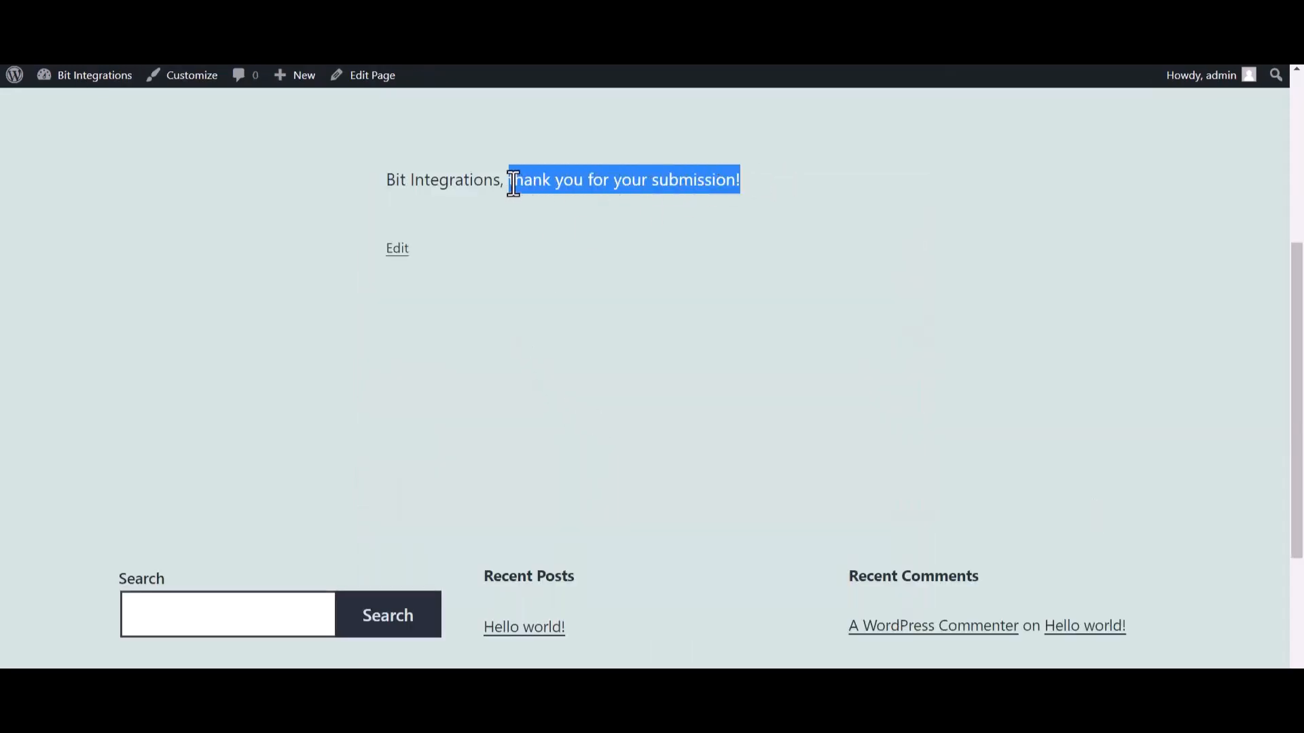
pyautogui.click(569, 317)
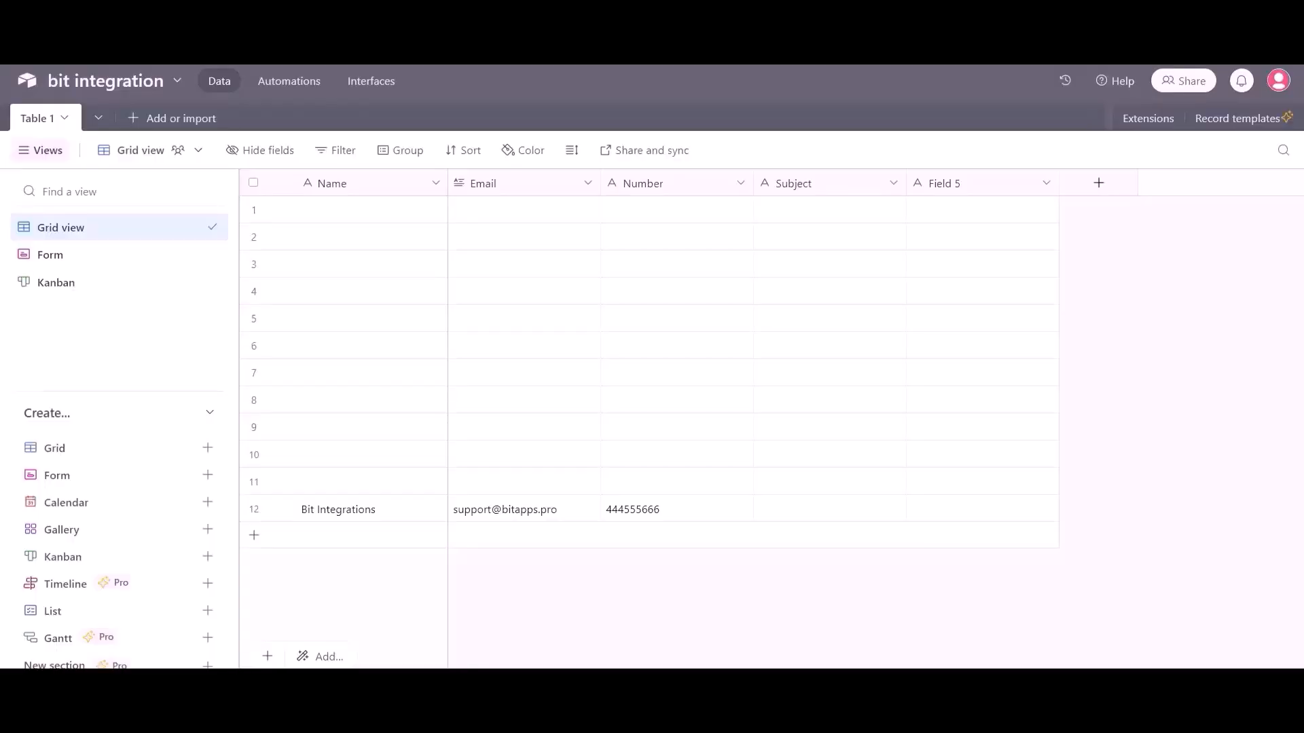